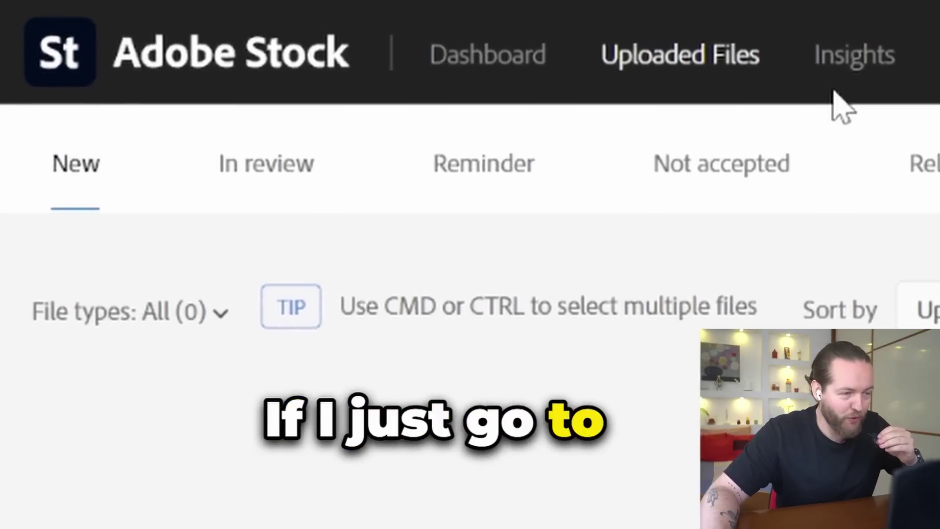
Step: Open the contributor Dashboard from the Adobe Stock contributor header
click(488, 54)
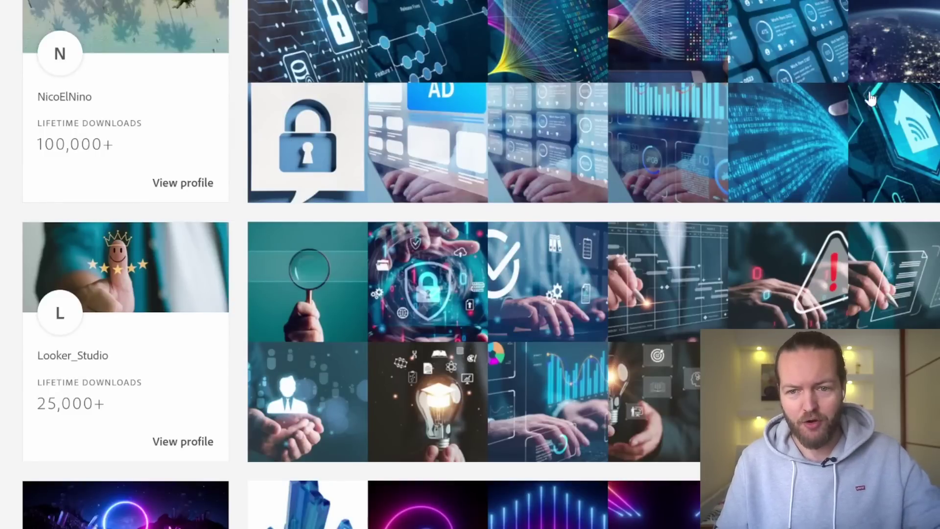
scroll(884, 107, down, 1)
scroll(884, 107, down, 1)
scroll(884, 107, down, 1)
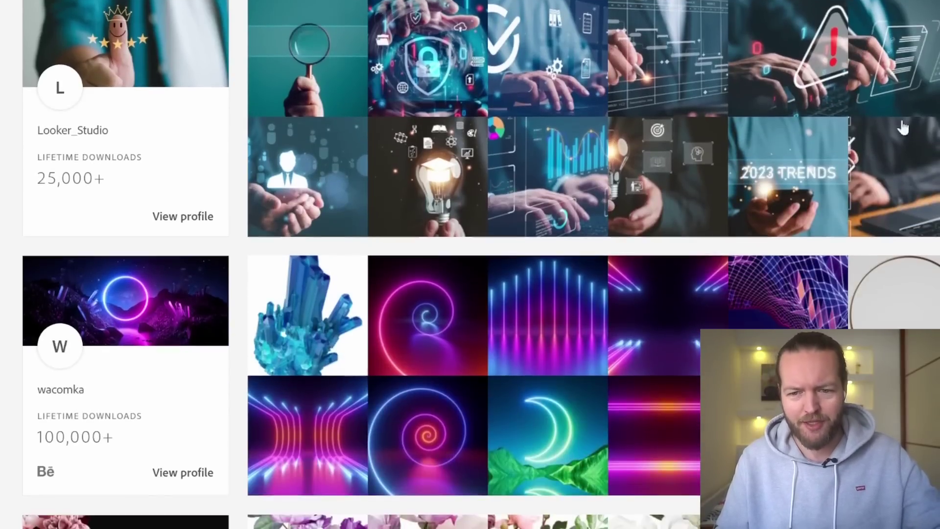
scroll(884, 107, down, 5)
scroll(470, 264, down, 1)
scroll(471, 265, down, 2)
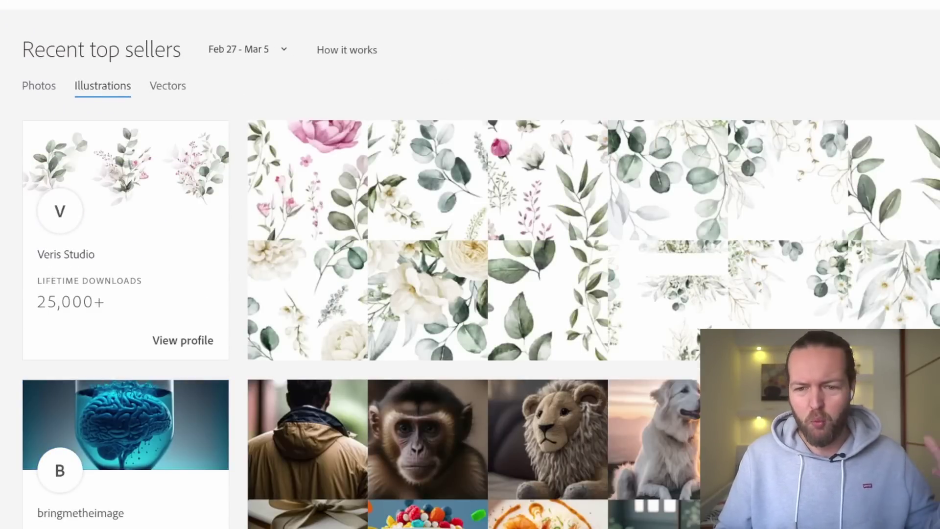
scroll(470, 265, down, 2)
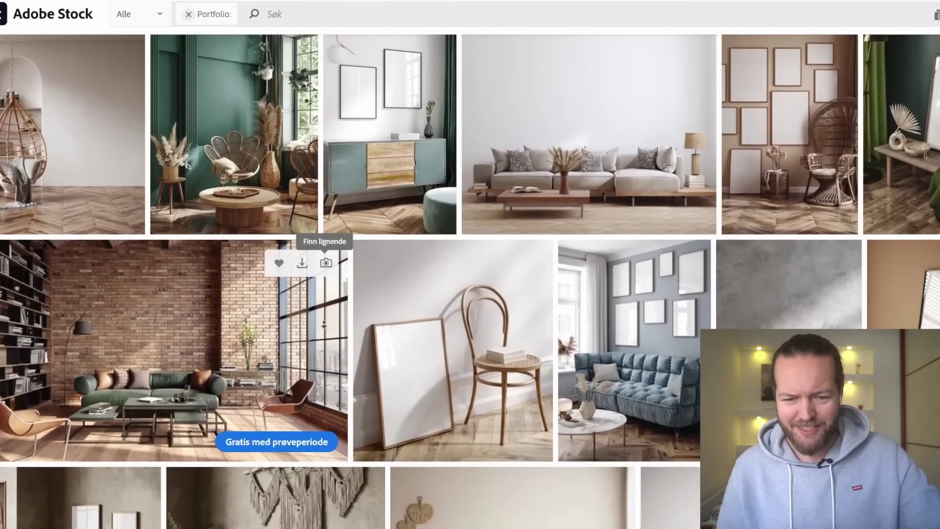
scroll(317, 327, down, 2)
scroll(317, 327, down, 2)
scroll(318, 328, down, 2)
scroll(318, 328, down, 2)
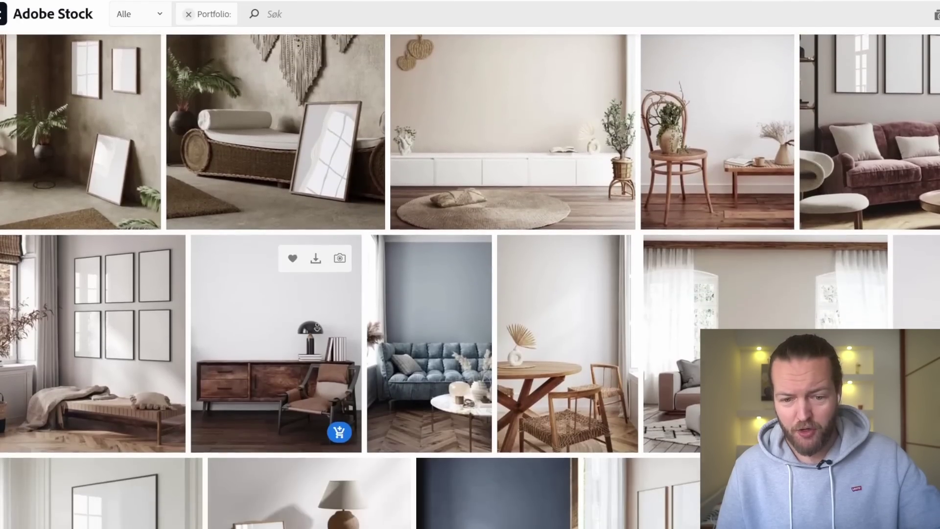
scroll(318, 328, down, 2)
scroll(317, 327, down, 2)
scroll(336, 274, up, 1)
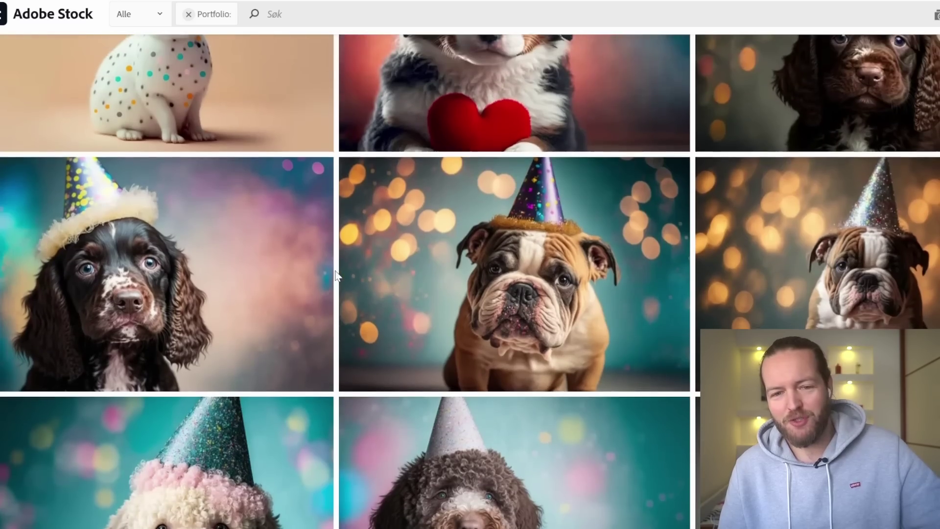
scroll(336, 274, down, 4)
scroll(709, 310, down, 5)
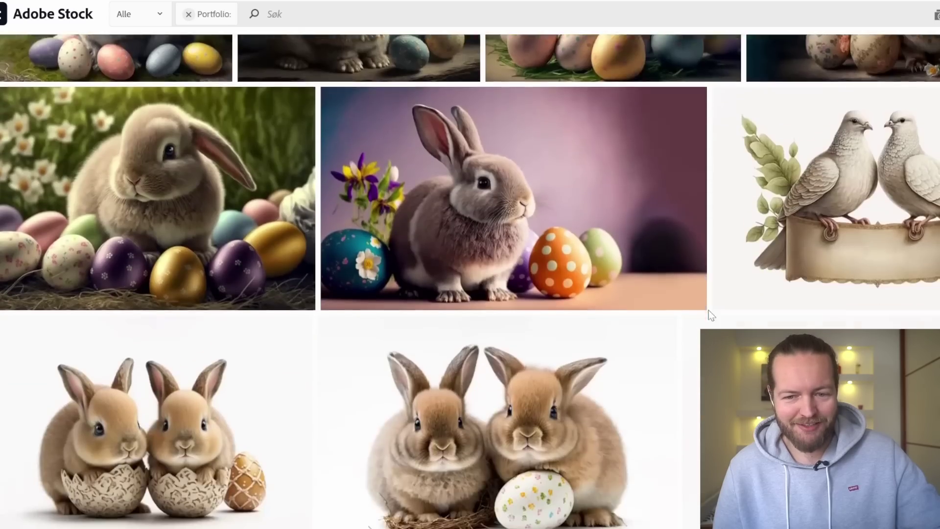
scroll(709, 310, down, 2)
scroll(709, 316, down, 3)
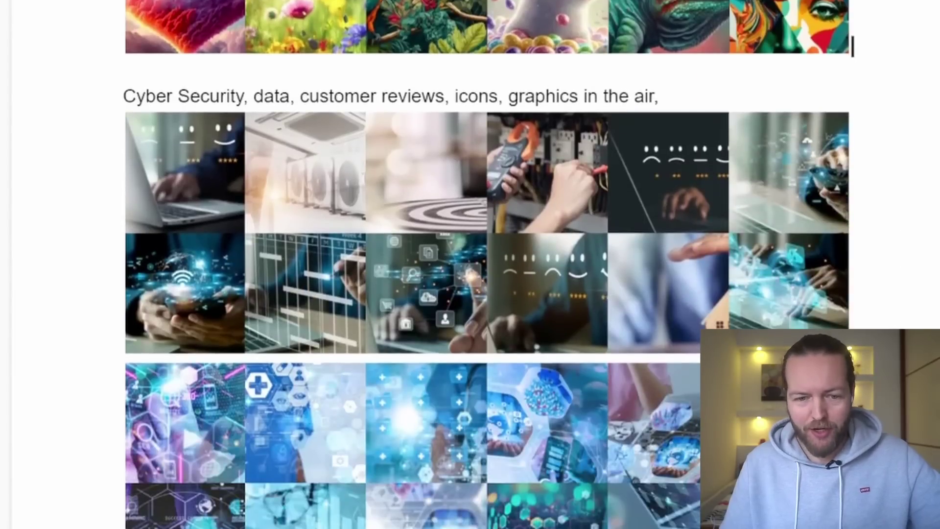
scroll(487, 265, down, 3)
scroll(487, 265, down, 2)
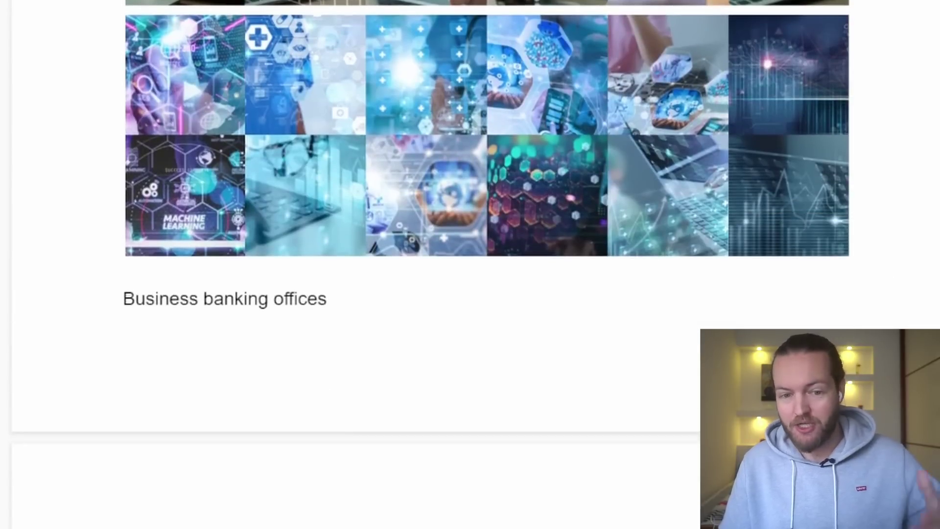
scroll(296, 100, up, 5)
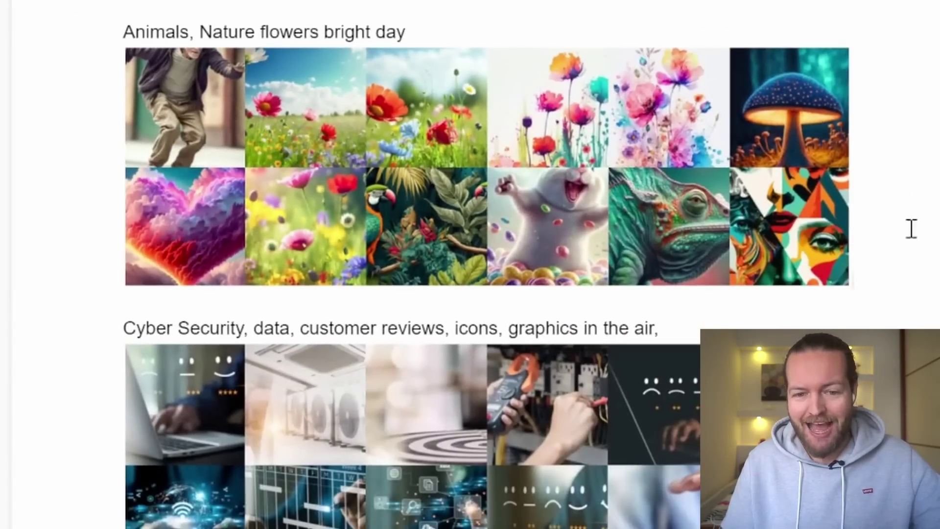
scroll(852, 274, down, 5)
scroll(853, 274, down, 5)
scroll(853, 274, down, 5)
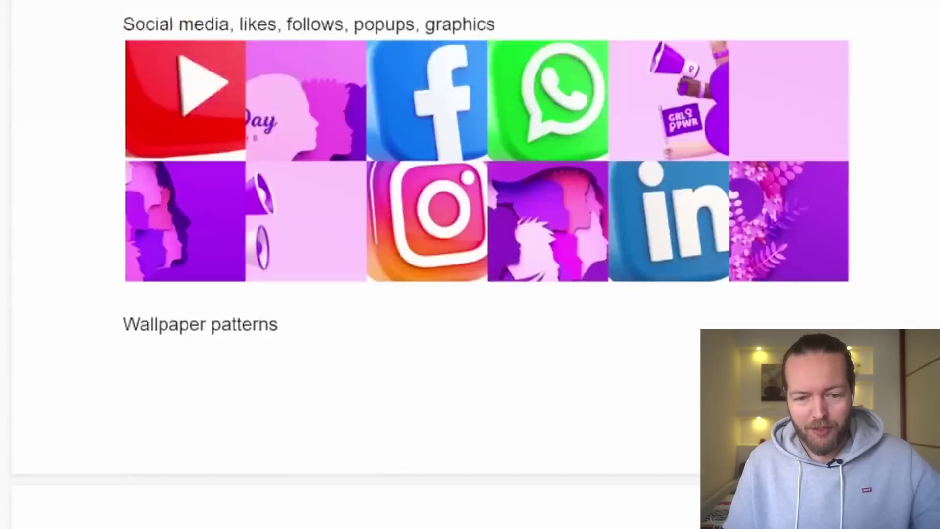
scroll(853, 274, down, 5)
scroll(476, 196, down, 4)
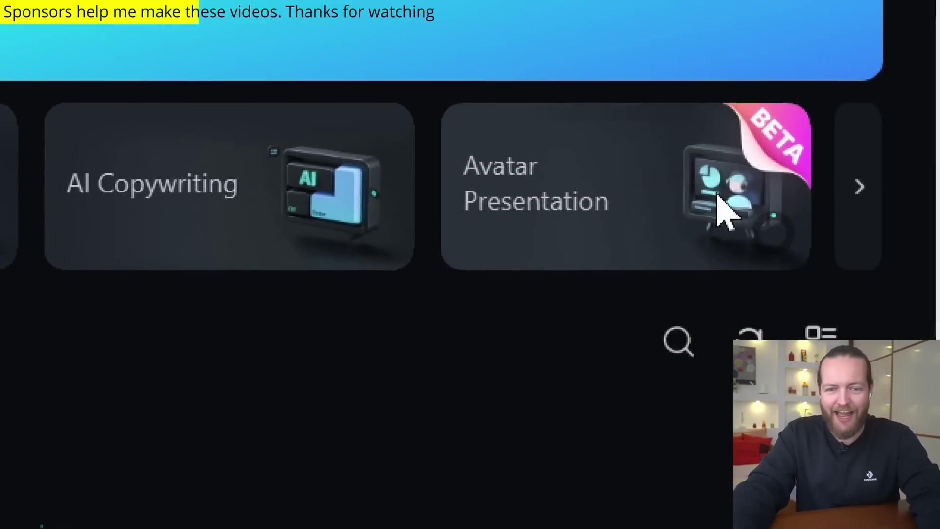
Step: Browse Filmora's featured AI tools carousel forward and then back
click(854, 193)
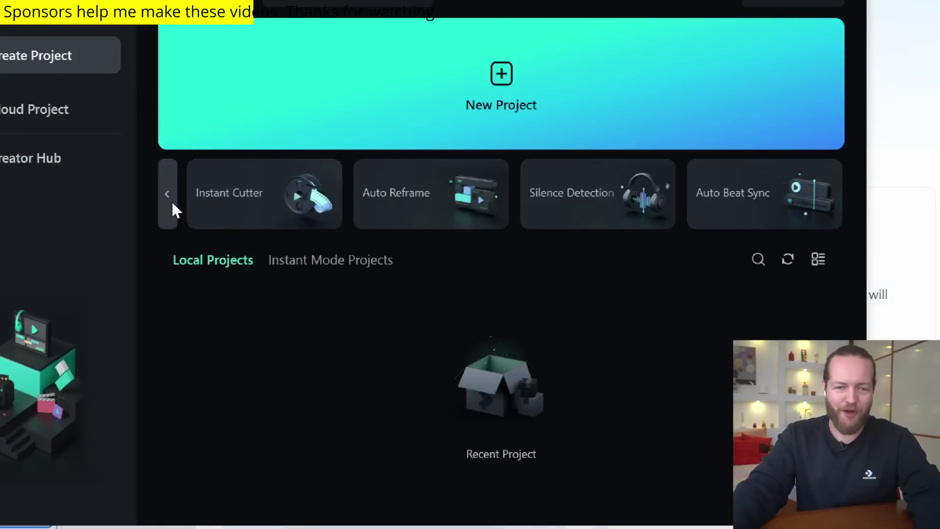
click(171, 202)
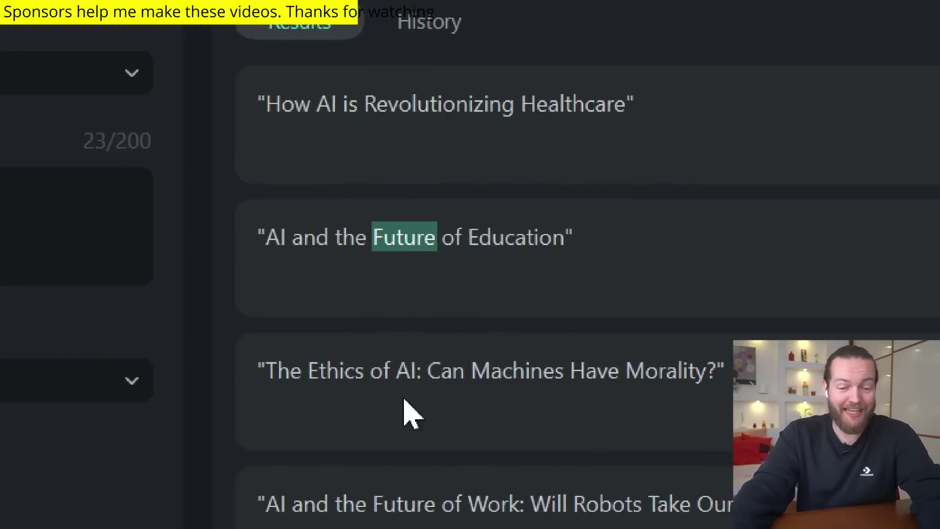
scroll(382, 419, down, 3)
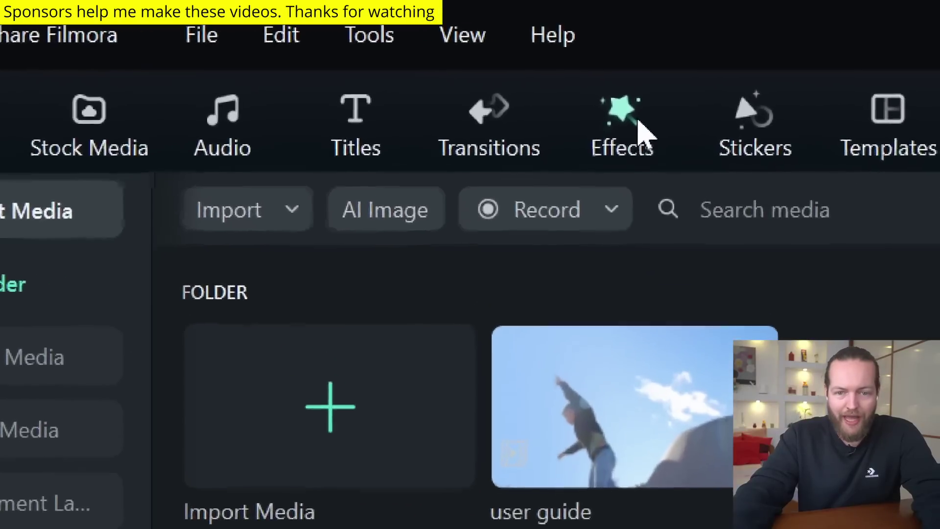
Step: Place AI Portrait's Burning Outline 2 on track 2, with Radius 14.70 and a higher Zoom Start Node
click(638, 132)
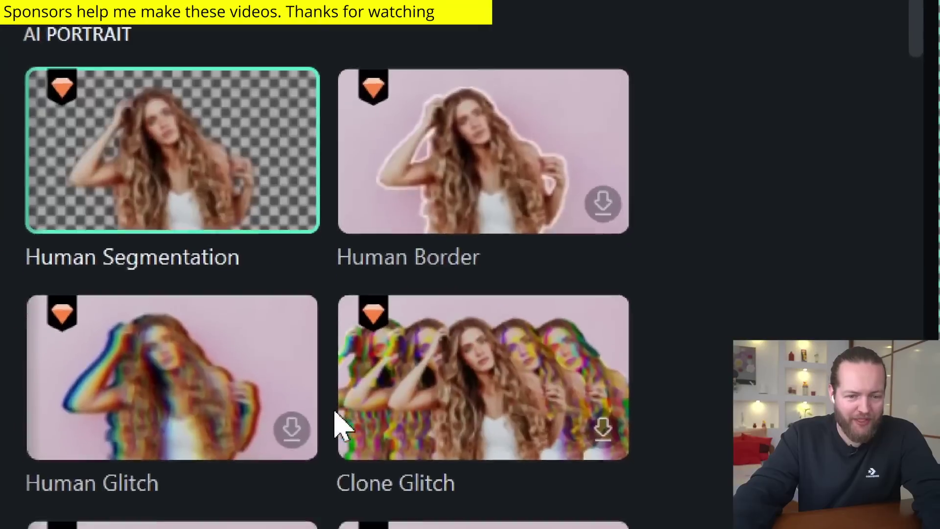
scroll(391, 327, down, 3)
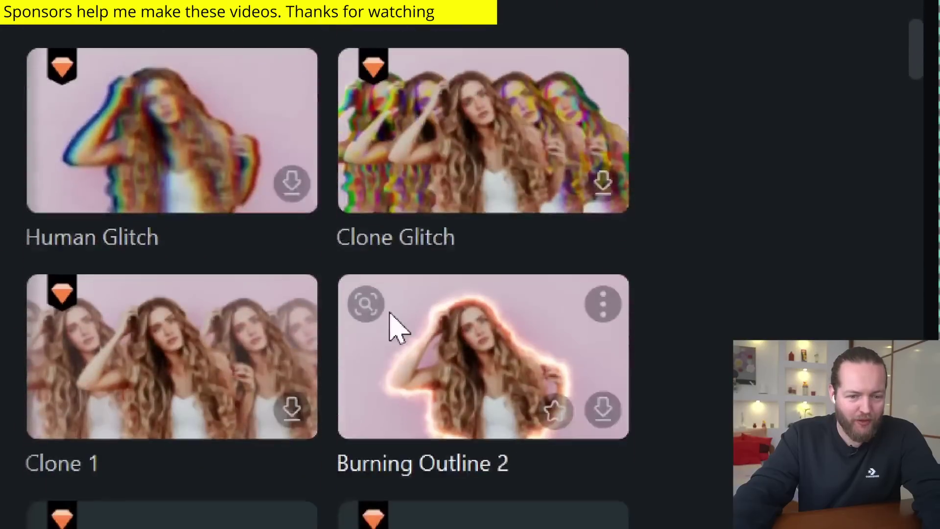
scroll(409, 230, down, 2)
scroll(357, 316, down, 2)
scroll(414, 352, down, 2)
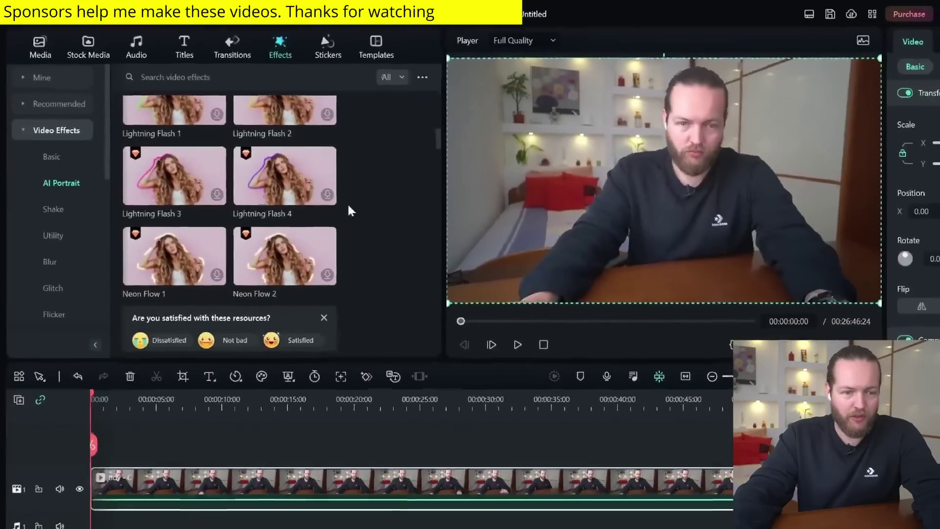
scroll(349, 211, up, 3)
scroll(221, 235, up, 5)
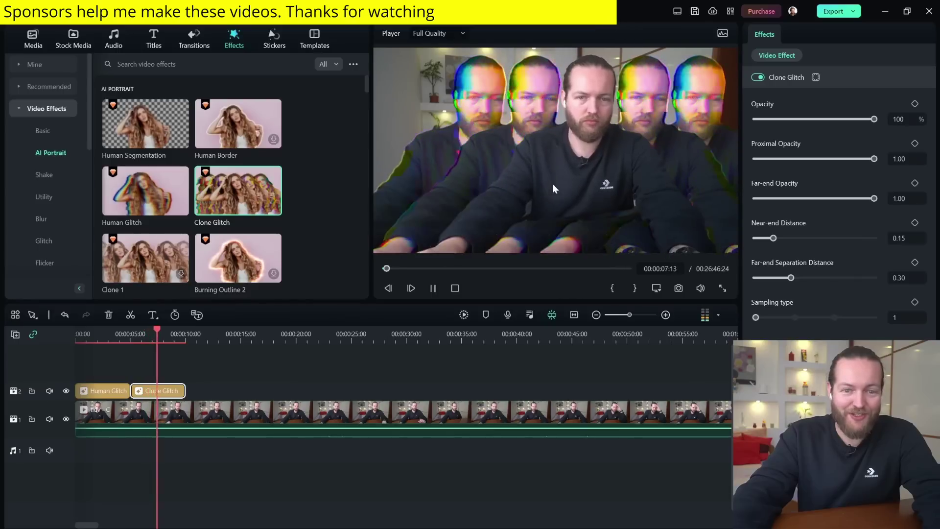
drag(238, 258, 194, 390)
scroll(265, 235, down, 2)
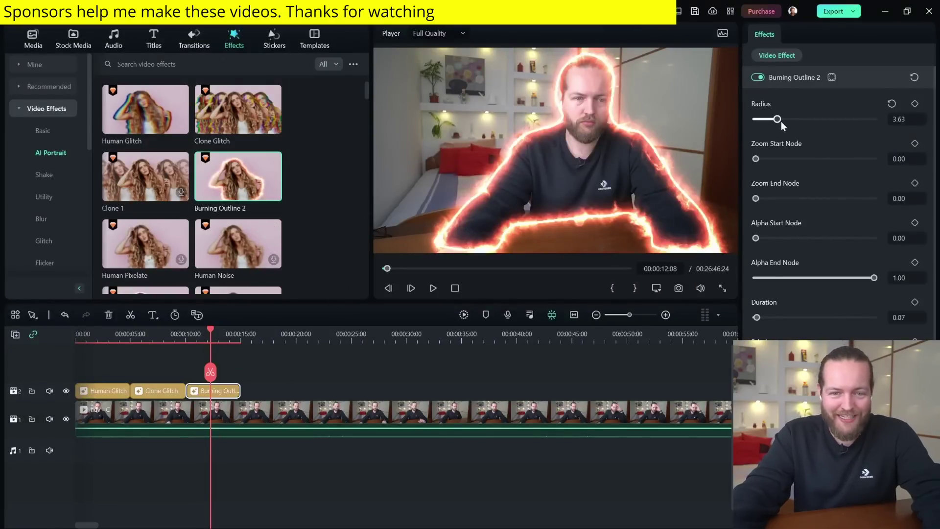
drag(779, 121, 844, 121)
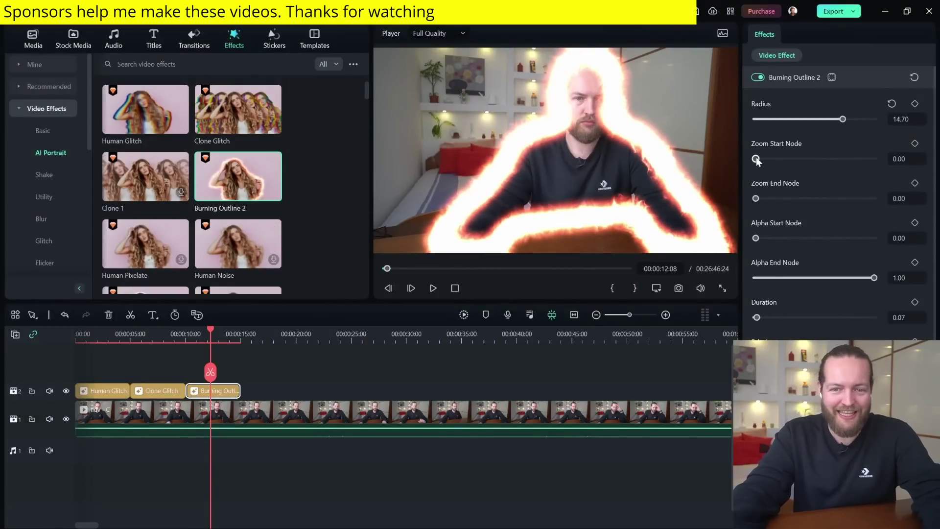
mouse_move(756, 158)
mouse_down()
mouse_move(857, 162)
mouse_move(821, 161)
mouse_up()
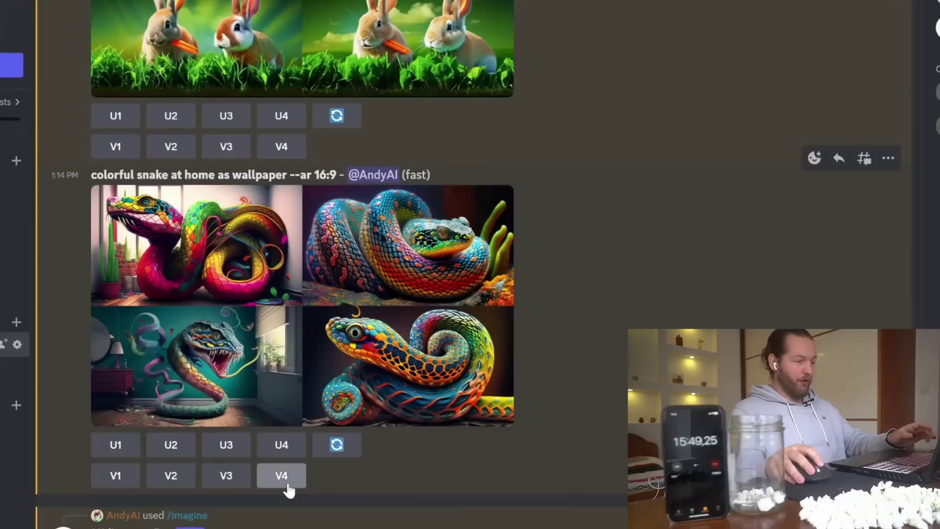
Step: Request V4 variations of the bottom-right colourful snake image
click(281, 476)
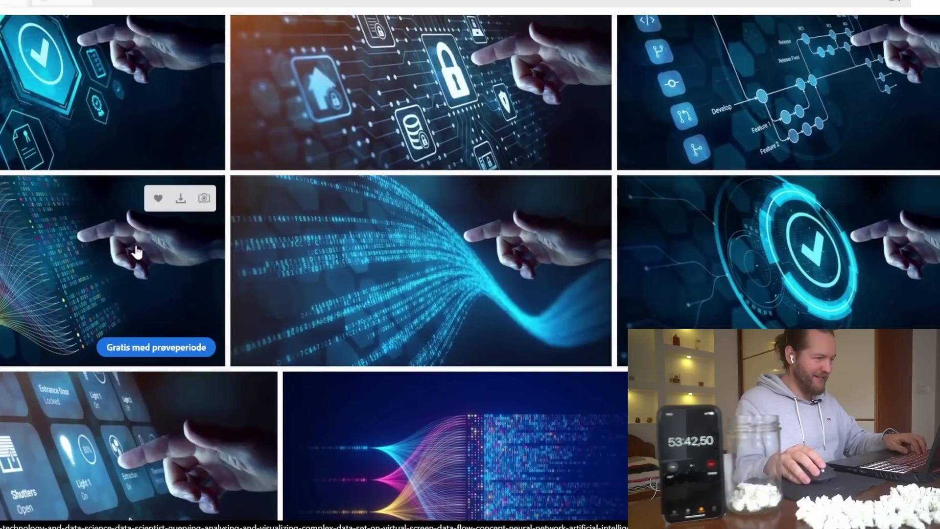
scroll(256, 261, down, 3)
scroll(257, 261, down, 1)
Step: Switch to the Midjourney channel and step to the next businessman-and-phone image
key(alt+Tab)
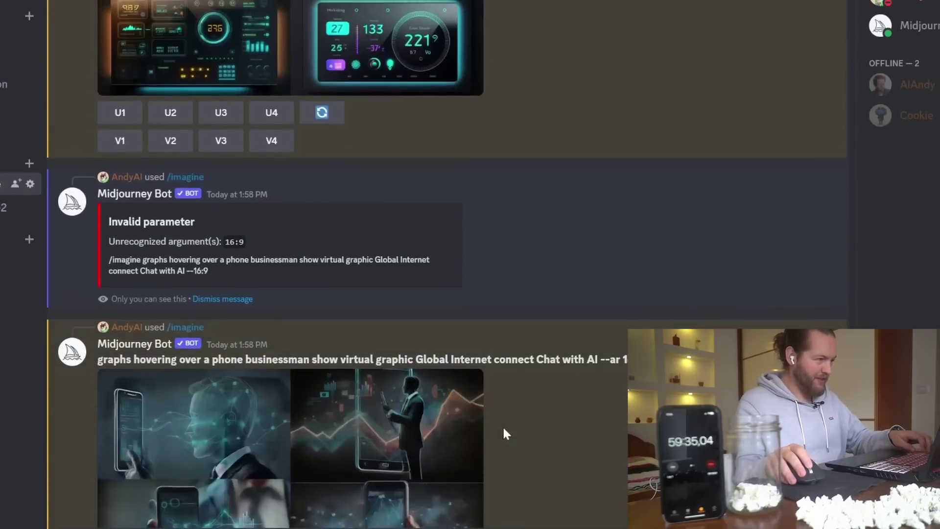
scroll(331, 265, down, 5)
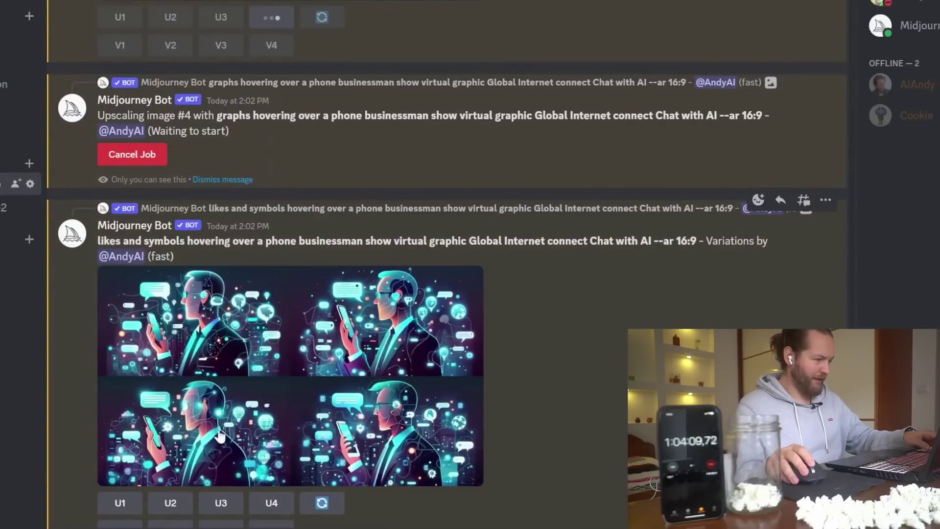
scroll(219, 437, down, 2)
scroll(531, 379, down, 2)
scroll(522, 394, down, 4)
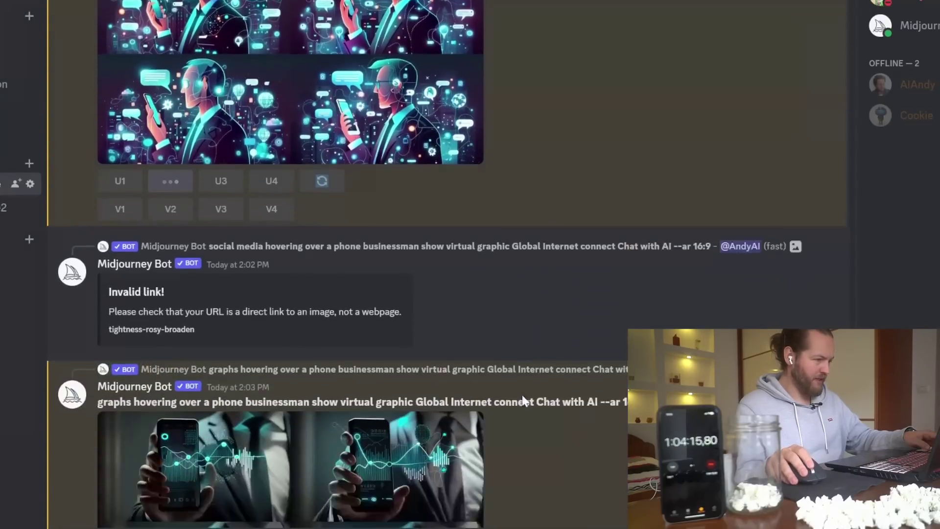
scroll(516, 398, down, 2)
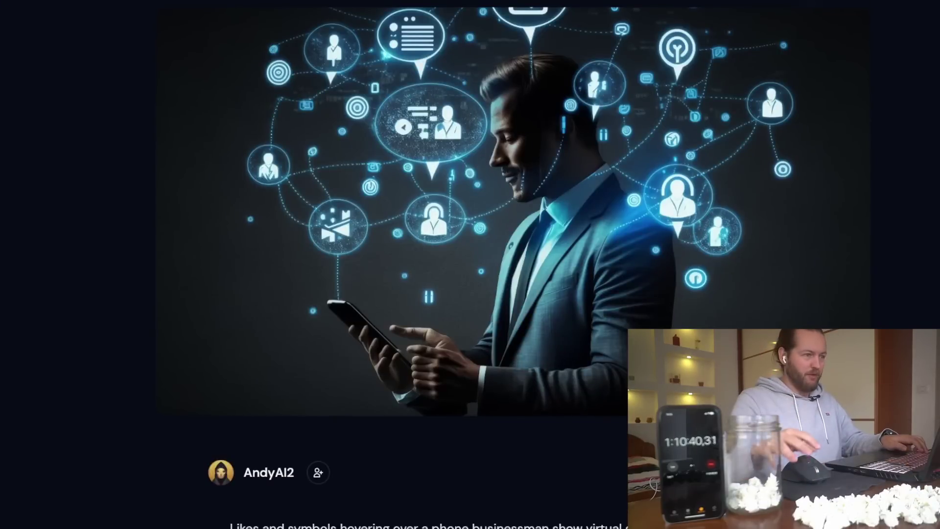
key(Right)
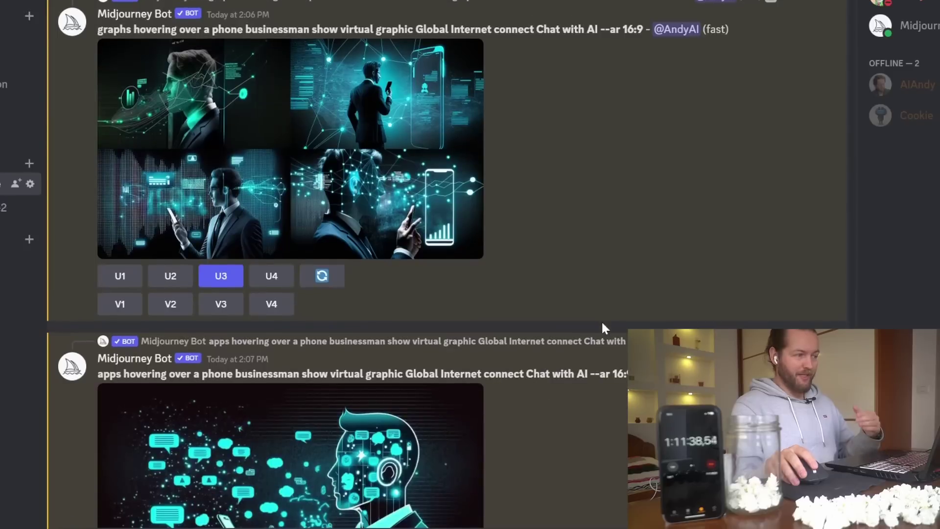
scroll(582, 280, down, 2)
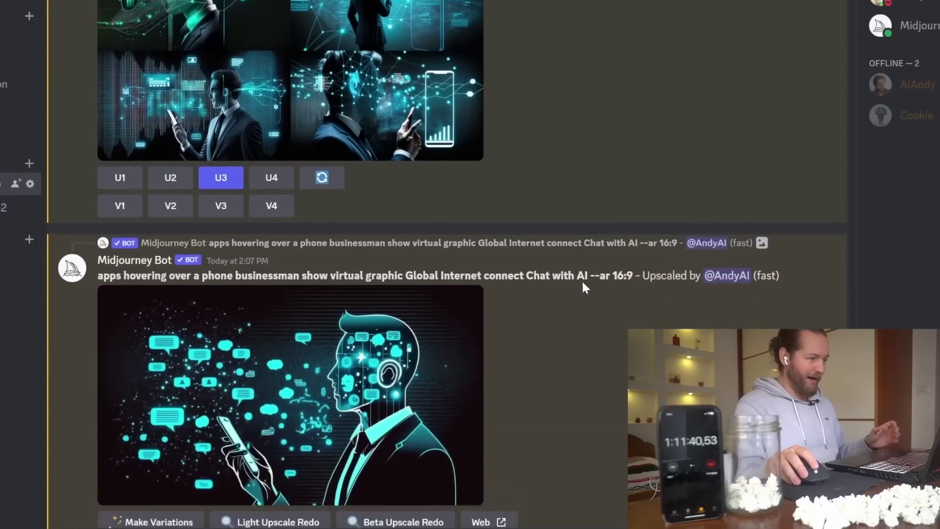
scroll(582, 280, down, 2)
scroll(582, 281, down, 2)
scroll(583, 283, down, 3)
scroll(583, 283, down, 2)
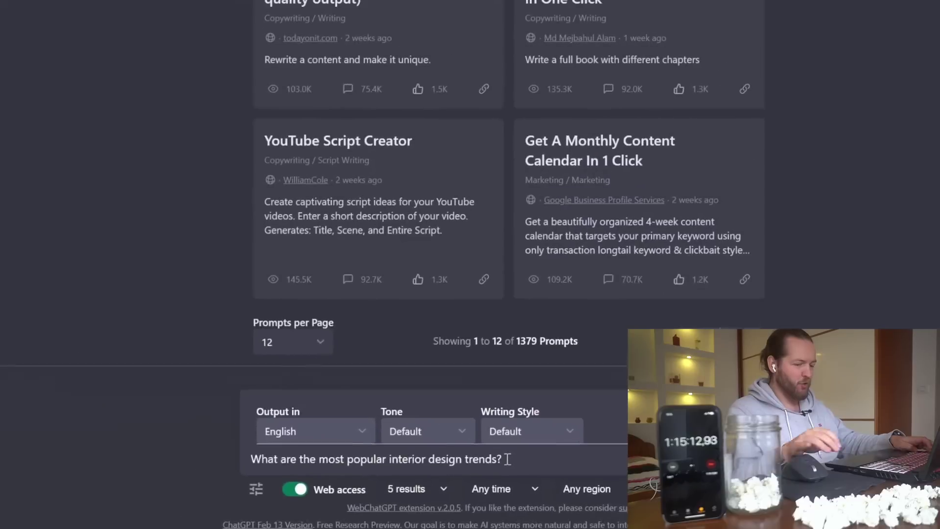
Step: Submit the most popular interior design trends question to ChatGPT
key(Return)
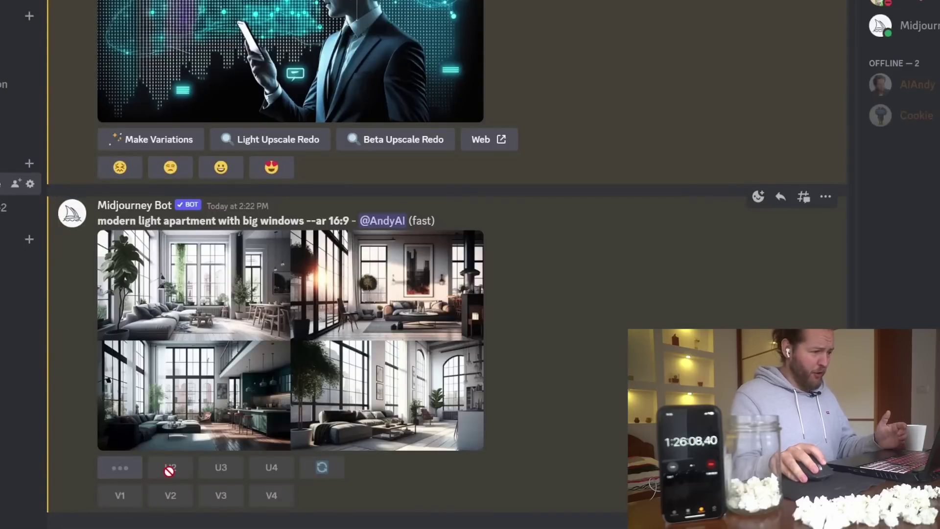
Step: Confirm Yep! in the Hold Up dialog to view the upscaled apartment image on Midjourney's site
click(496, 364)
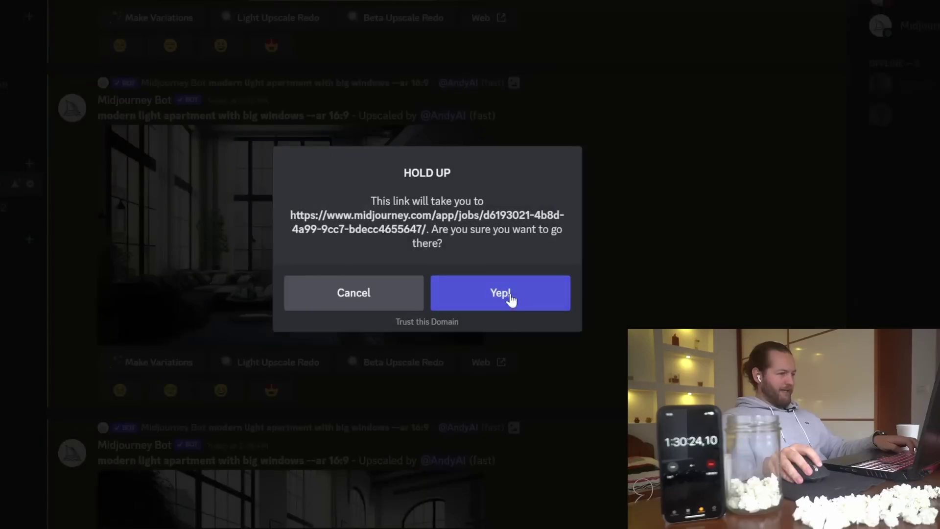
click(508, 299)
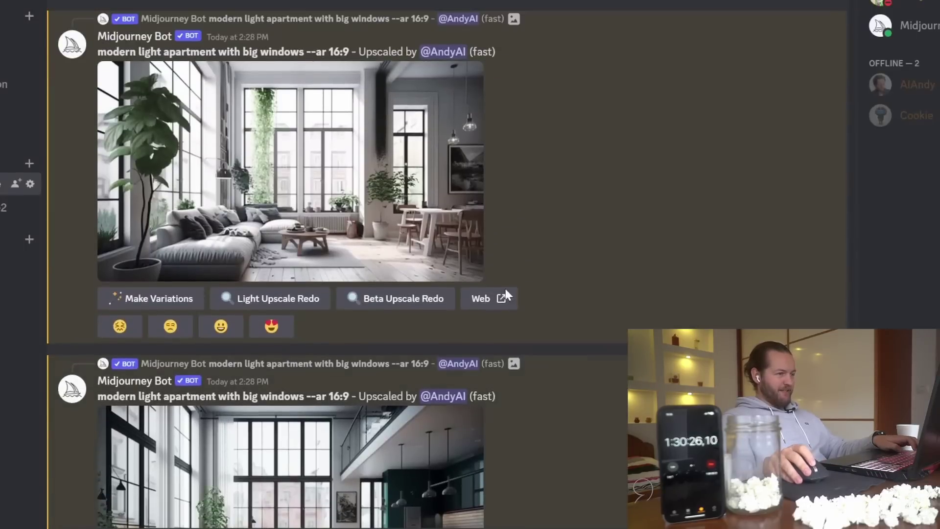
click(489, 301)
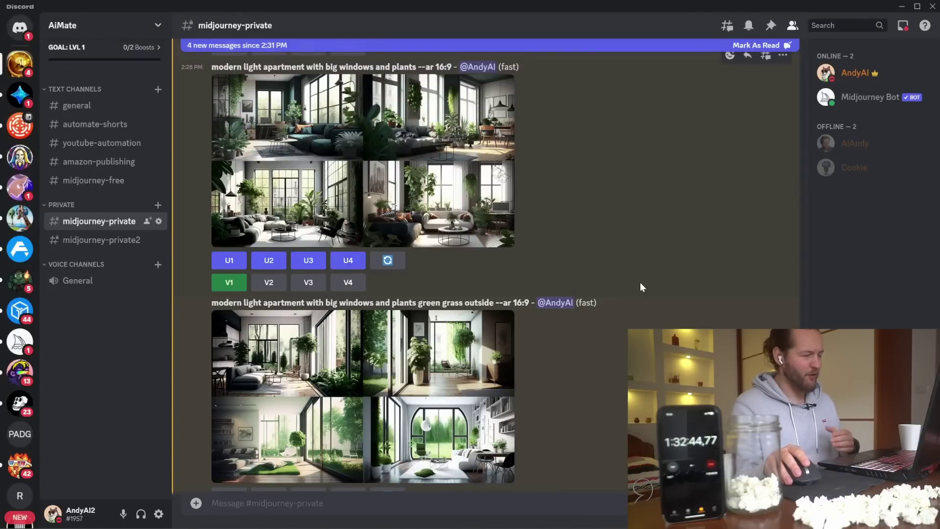
scroll(640, 288, down, 3)
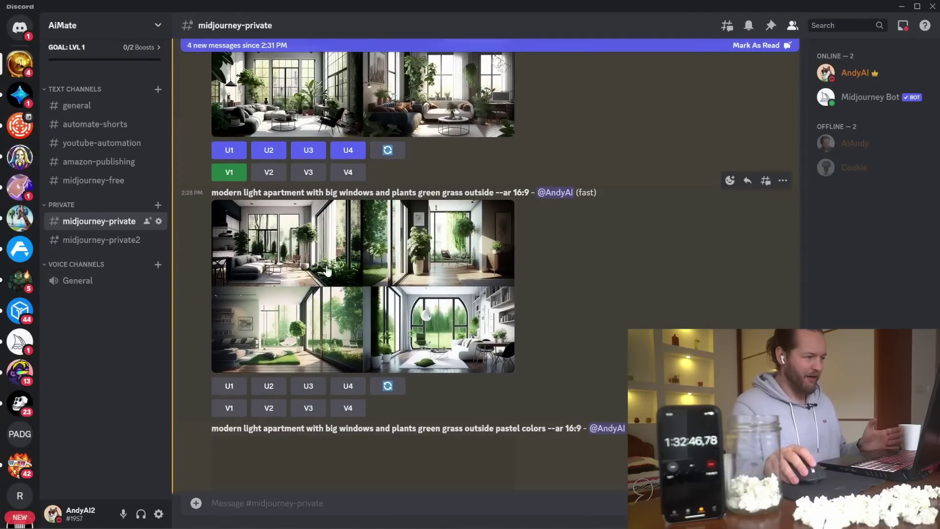
scroll(329, 272, down, 2)
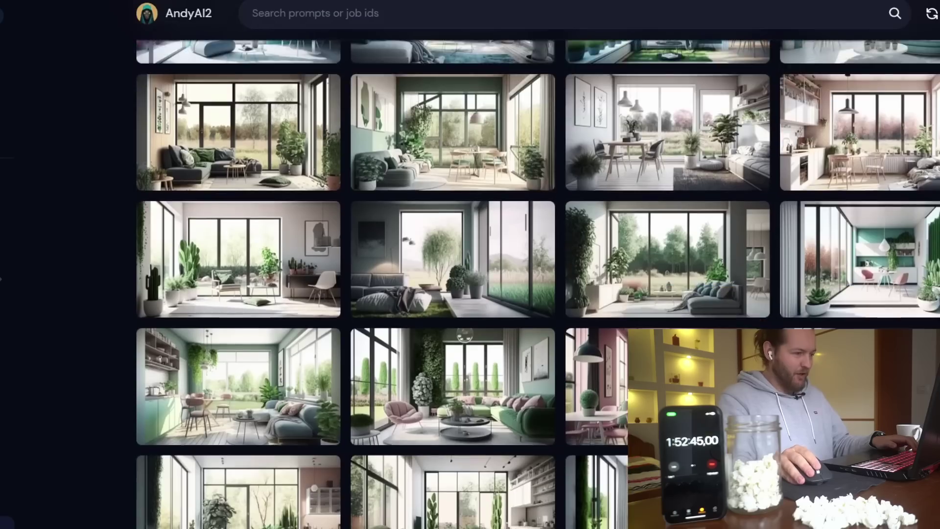
scroll(470, 264, down, 2)
scroll(470, 264, down, 2)
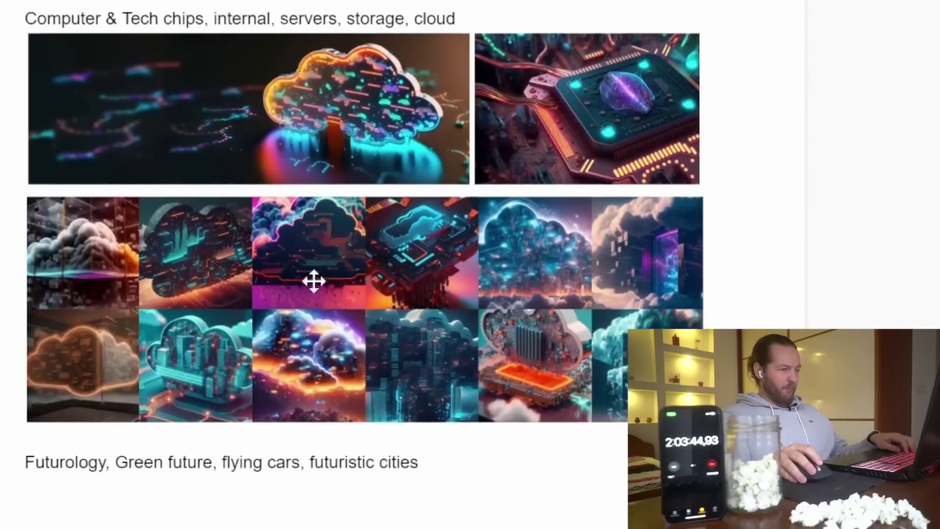
scroll(311, 279, down, 2)
Step: Upscale chip-and-cloud image U4 and page through five circuit-board upscales
click(47, 272)
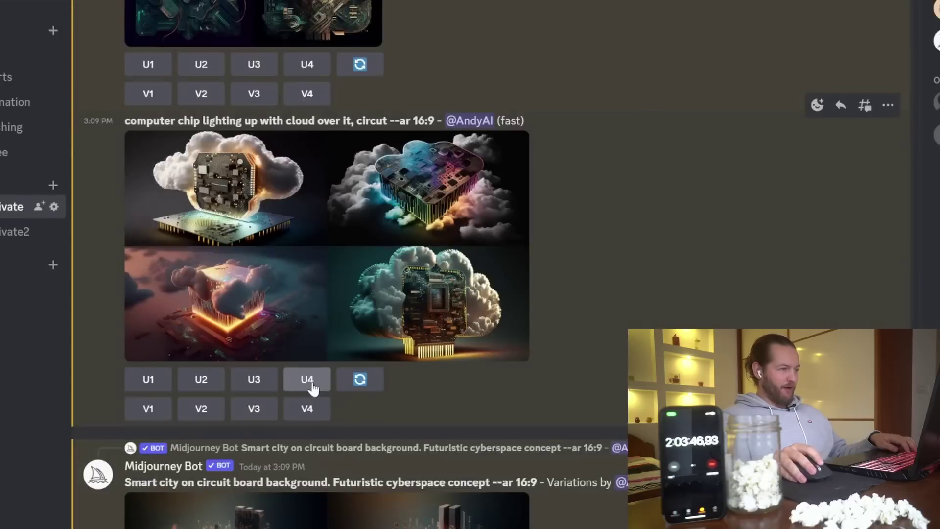
click(308, 380)
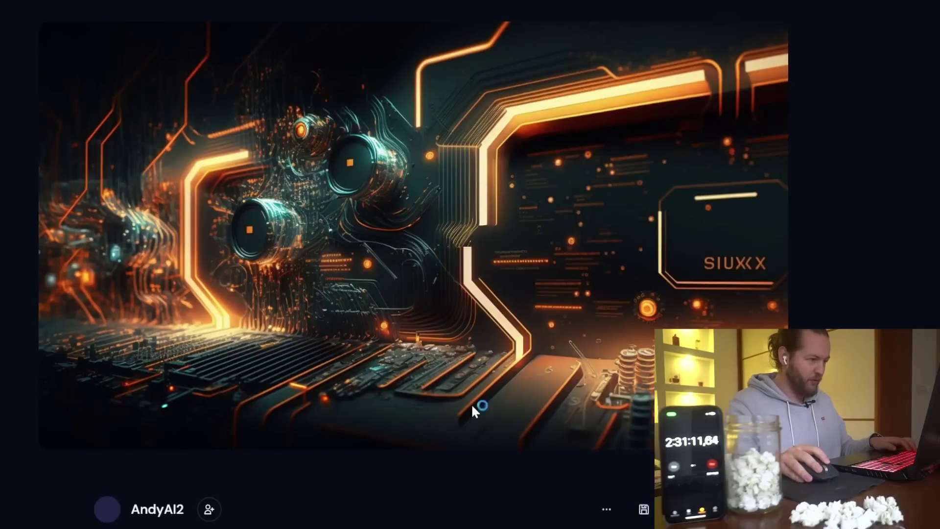
key(Right)
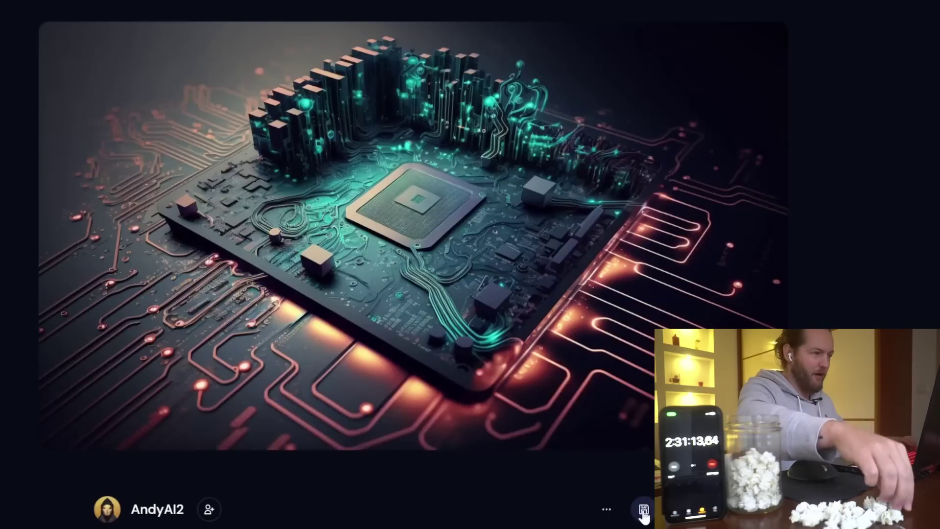
key(Right)
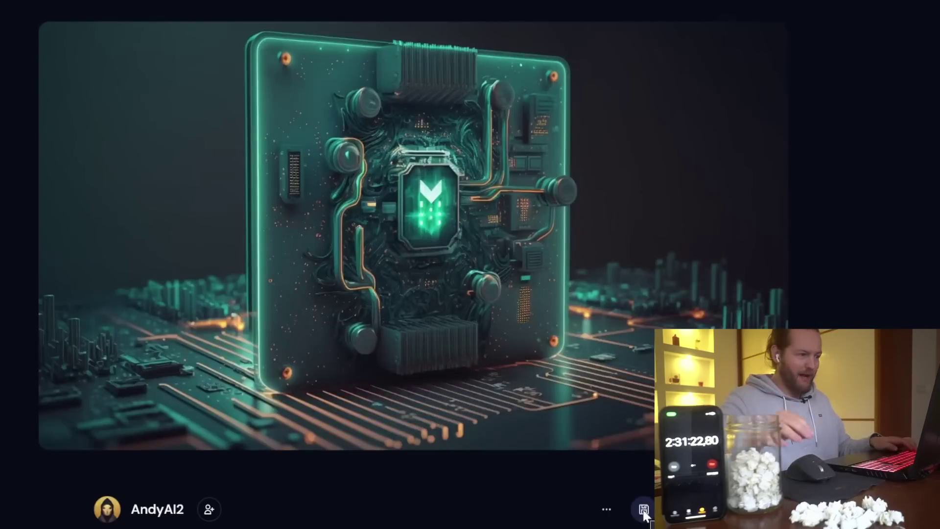
key(Right)
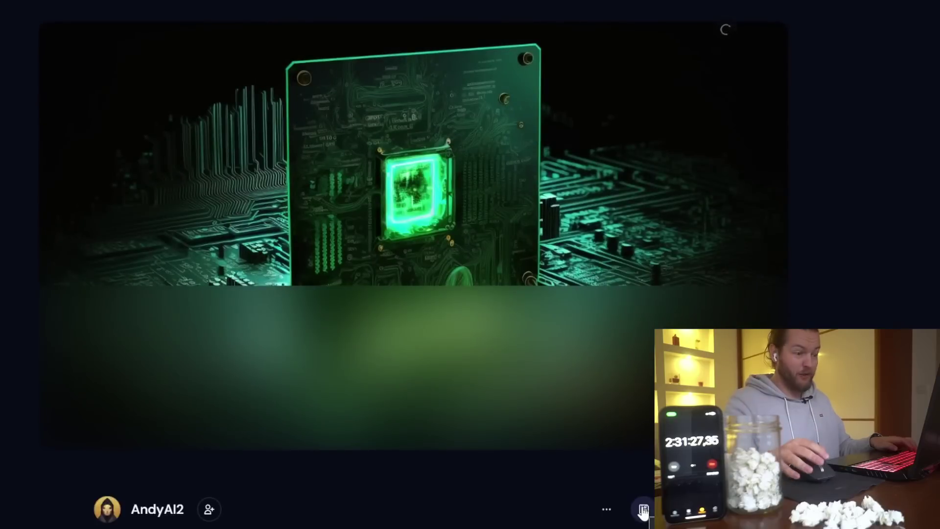
key(Right)
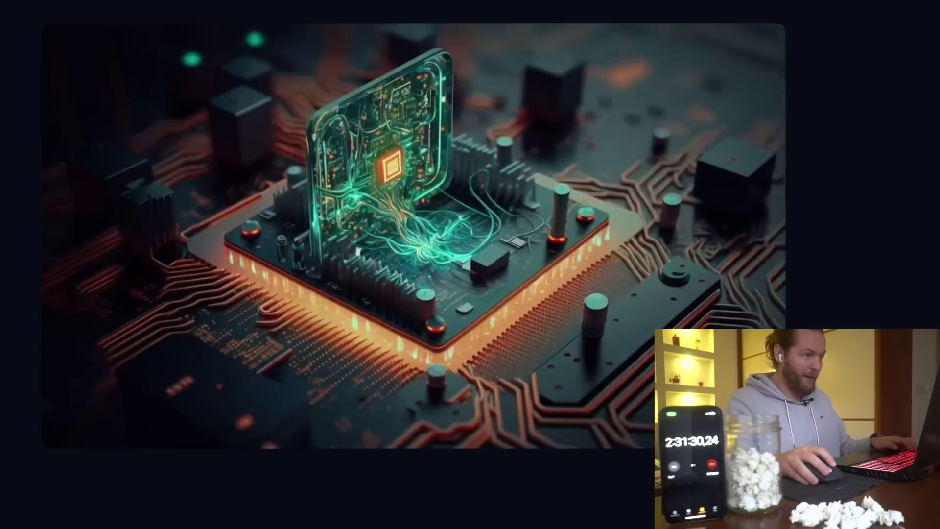
key(Right)
key(Right)
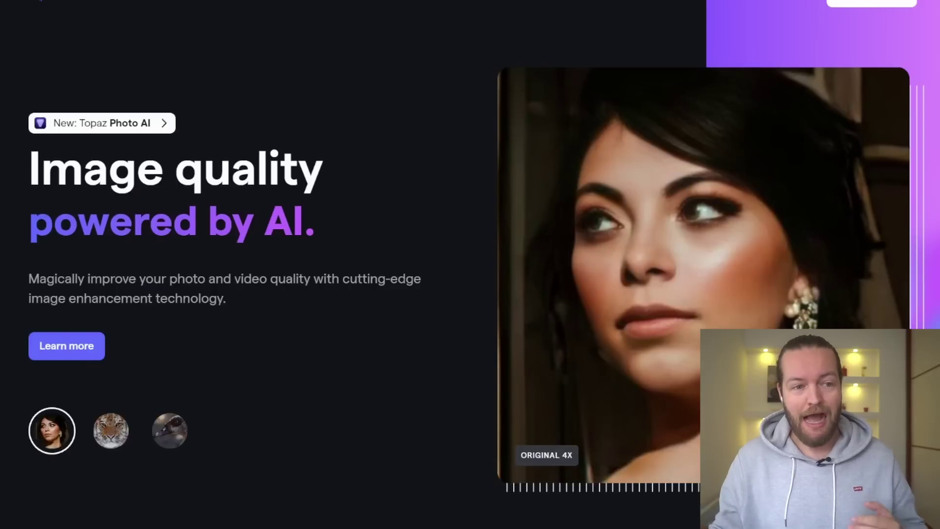
scroll(345, 231, down, 1)
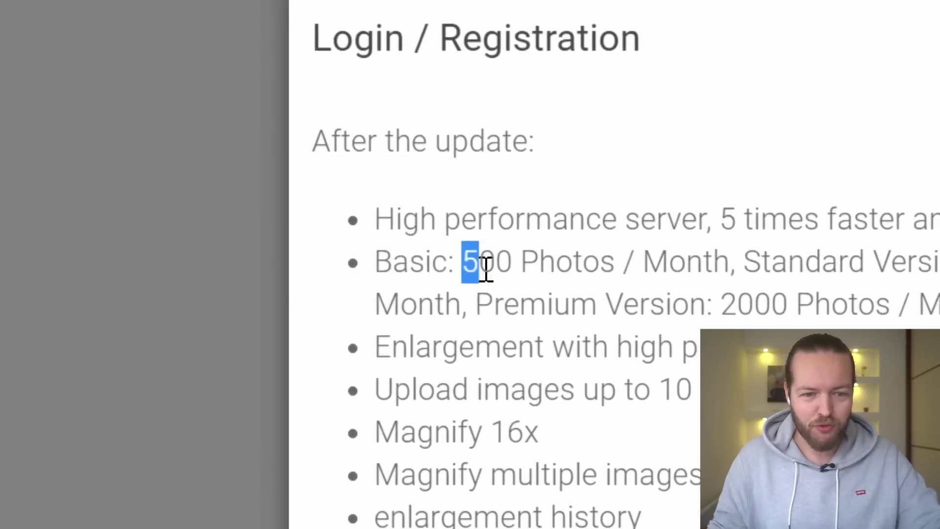
Step: Check bigjpg's 500 photos/month limit, then upload every image in the folder
drag(485, 268, 491, 278)
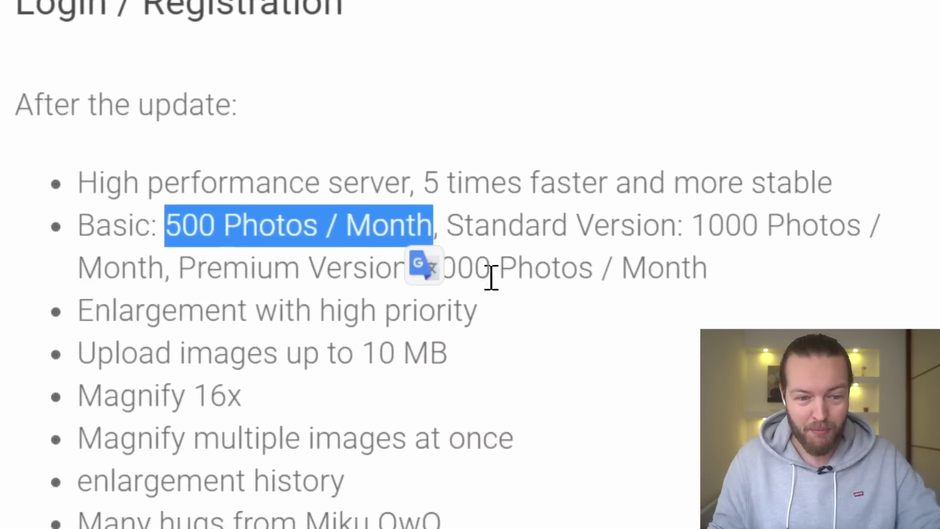
click(674, 160)
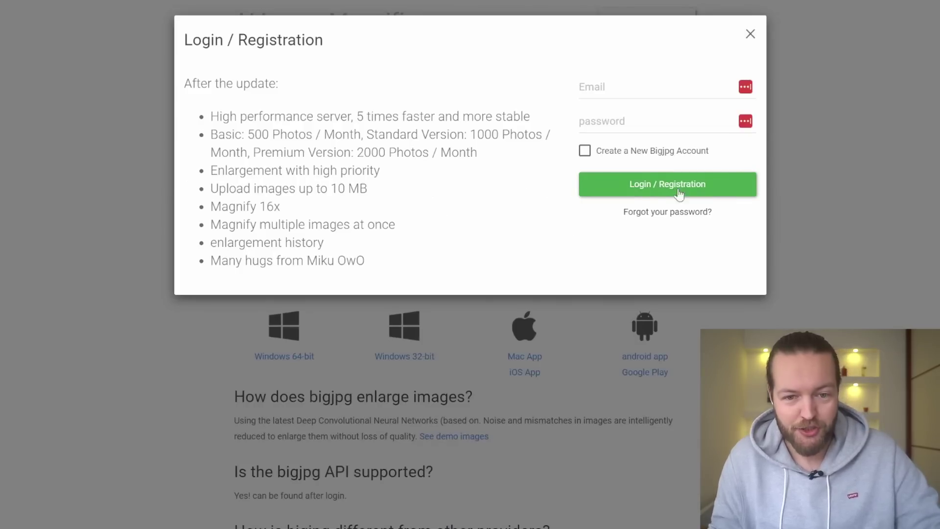
click(434, 184)
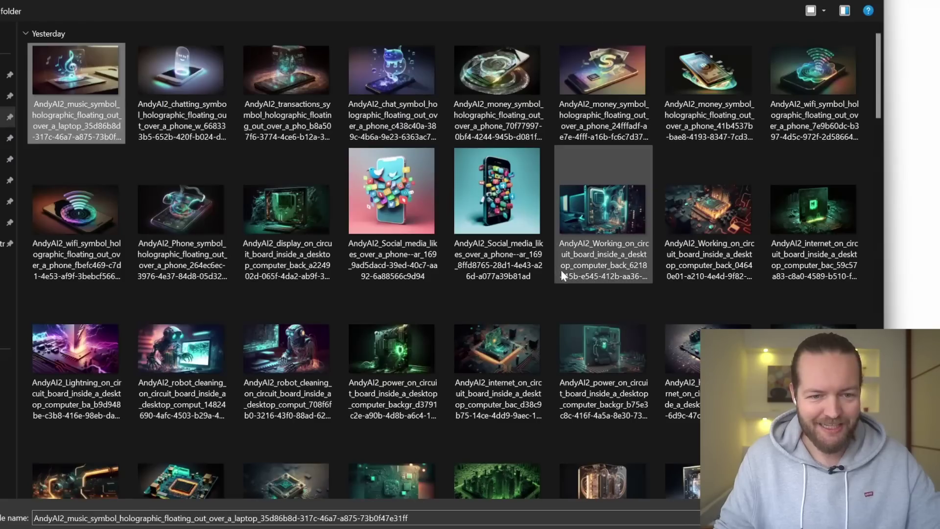
scroll(562, 278, down, 3)
scroll(560, 277, down, 5)
scroll(560, 280, down, 5)
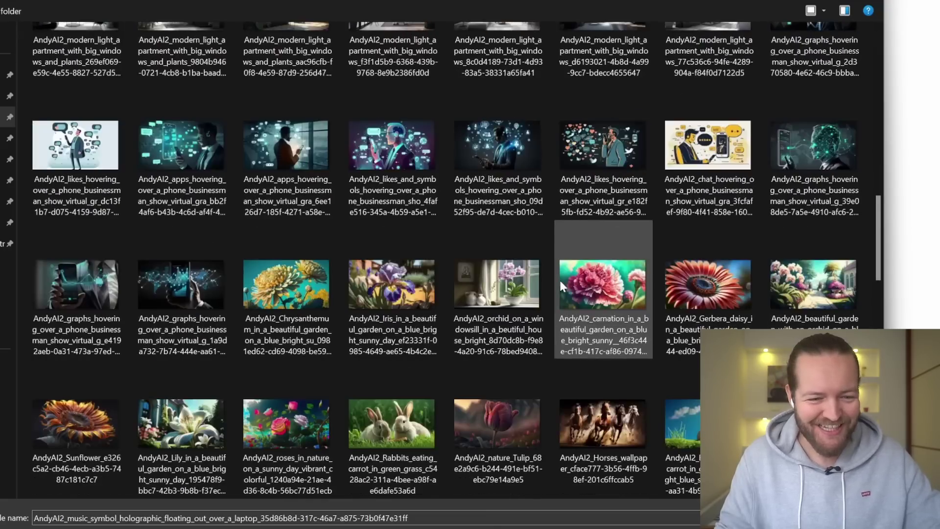
scroll(560, 280, down, 5)
key(ctrl+a)
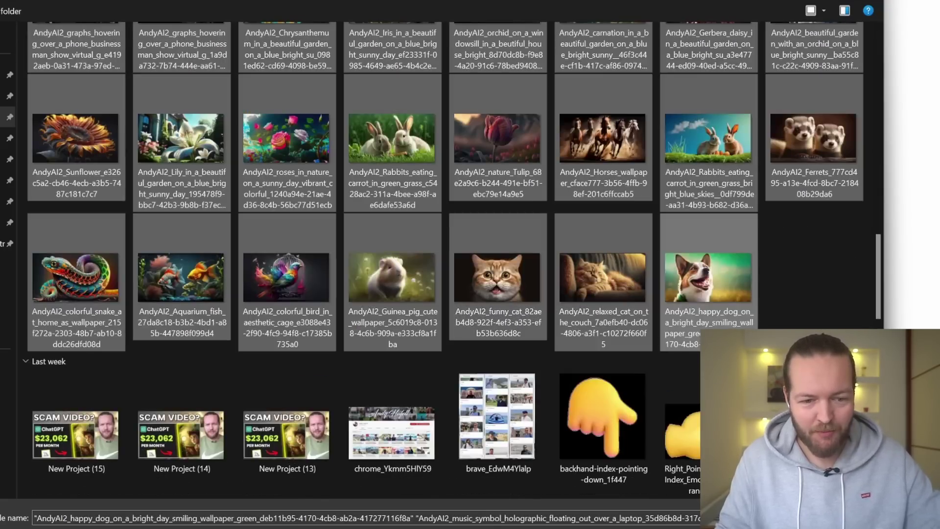
key(Return)
scroll(189, 303, down, 1)
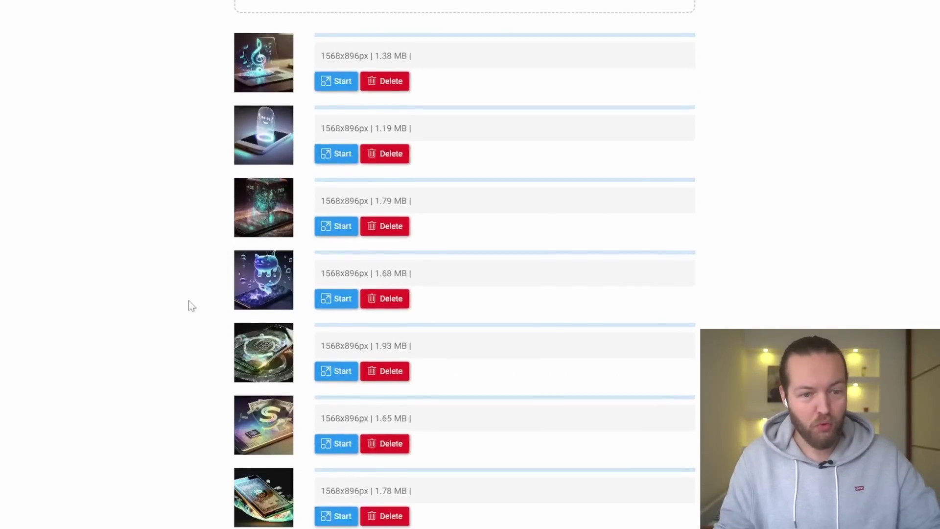
scroll(189, 302, down, 3)
scroll(188, 303, down, 2)
scroll(188, 300, down, 3)
scroll(189, 301, down, 3)
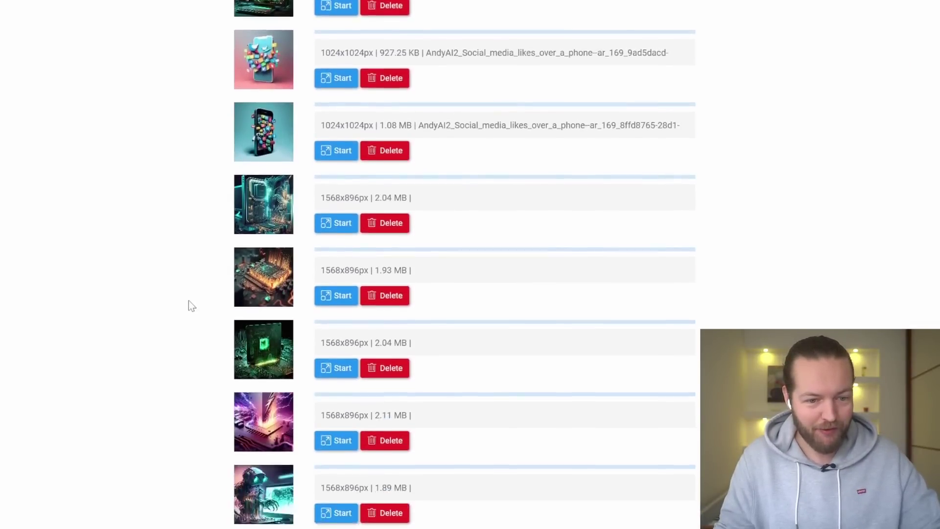
scroll(188, 301, down, 1)
scroll(188, 301, down, 3)
scroll(189, 306, down, 3)
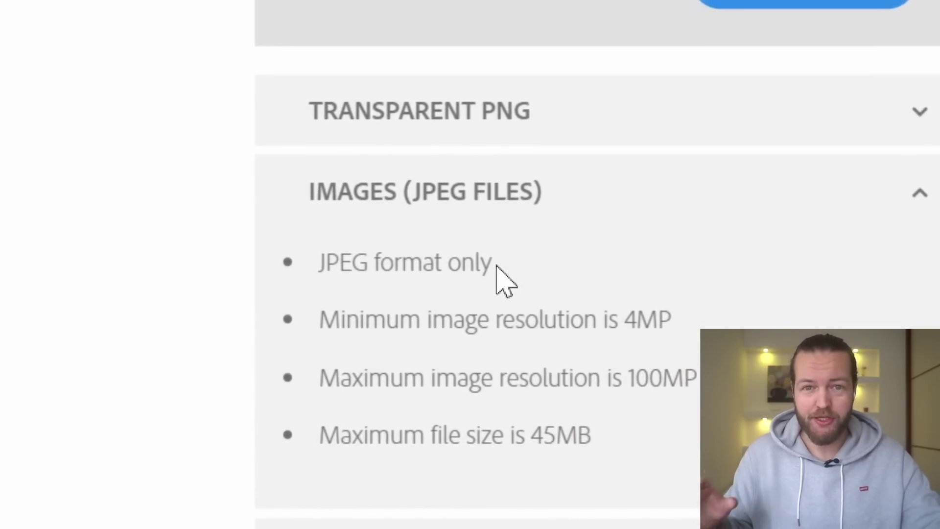
scroll(544, 271, down, 1)
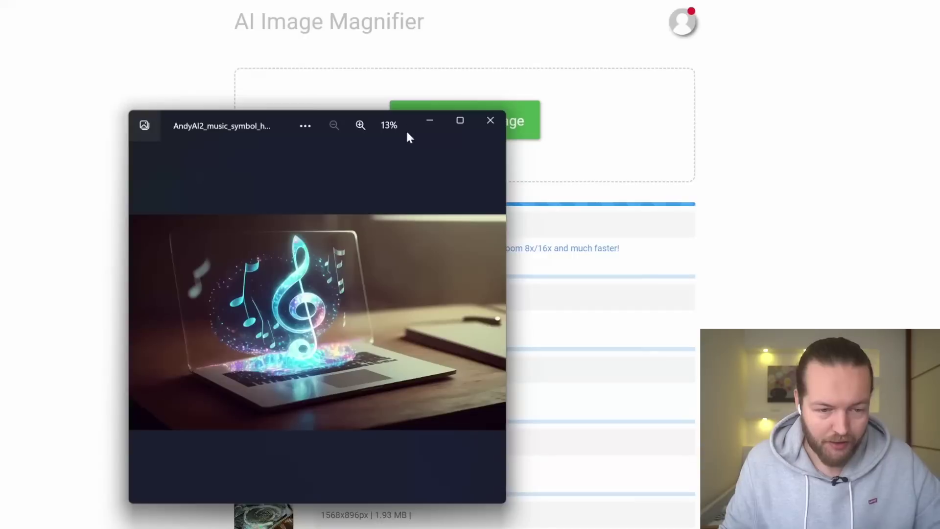
scroll(368, 363, up, 2)
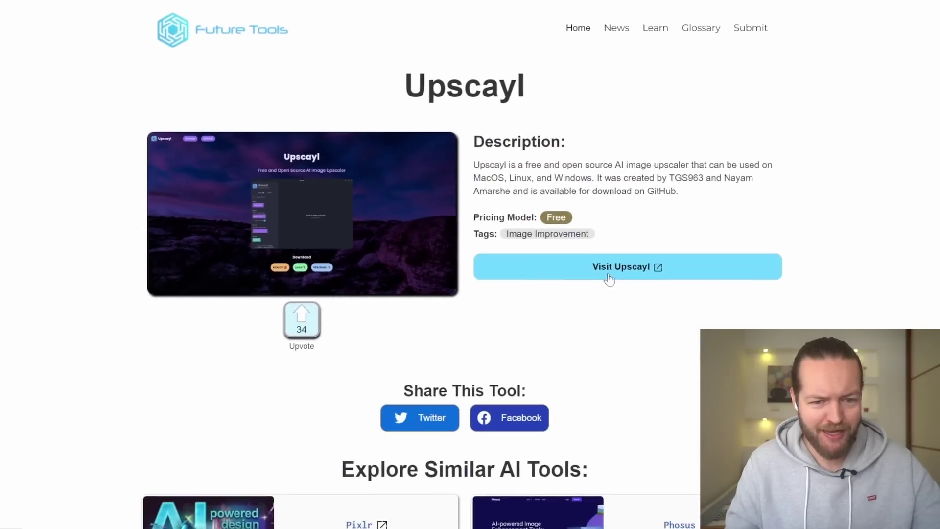
Step: Visit the Upscayl website from its Future Tools listing
click(625, 277)
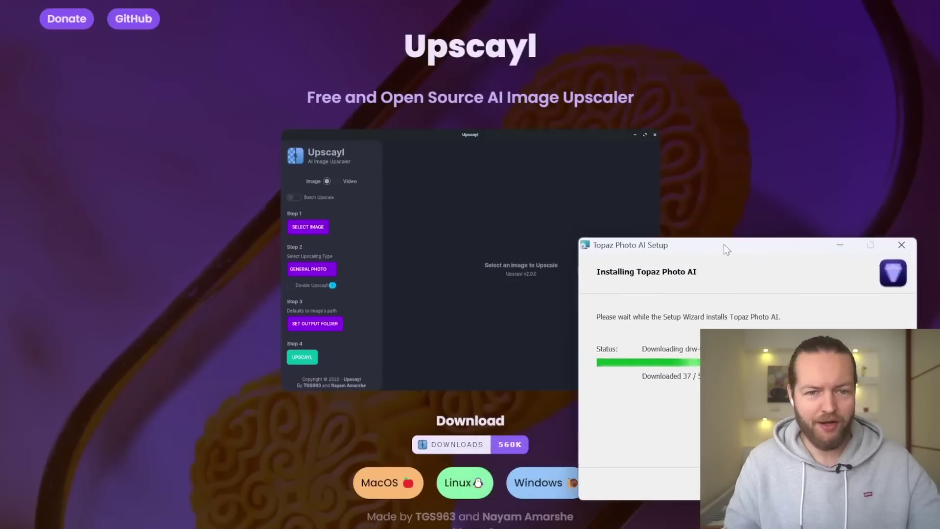
drag(723, 245, 727, 246)
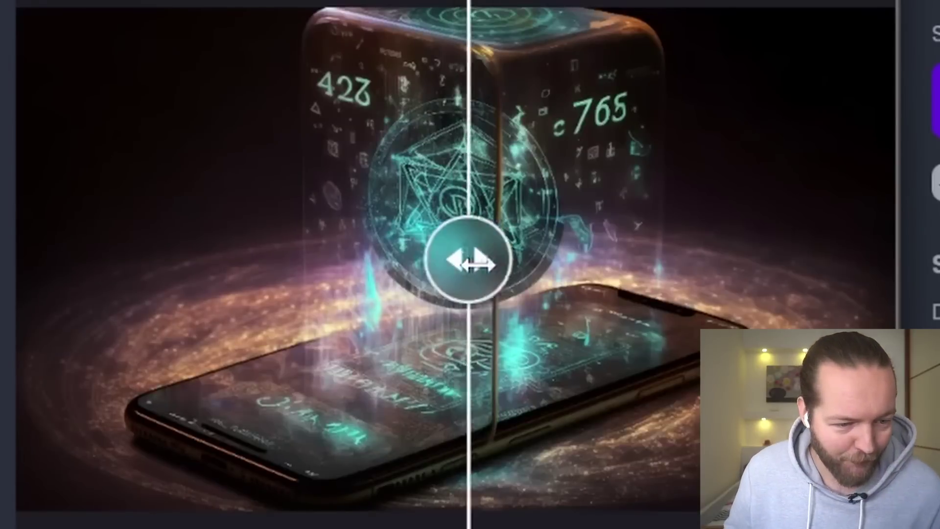
Step: Compare the original and 4x upscaled image, check the JPG in Downloads, and enable batch upscaling
mouse_move(473, 263)
mouse_down()
mouse_move(613, 257)
mouse_move(373, 269)
mouse_move(451, 311)
mouse_move(728, 317)
mouse_move(204, 262)
mouse_move(660, 293)
mouse_move(279, 298)
mouse_move(686, 310)
mouse_up()
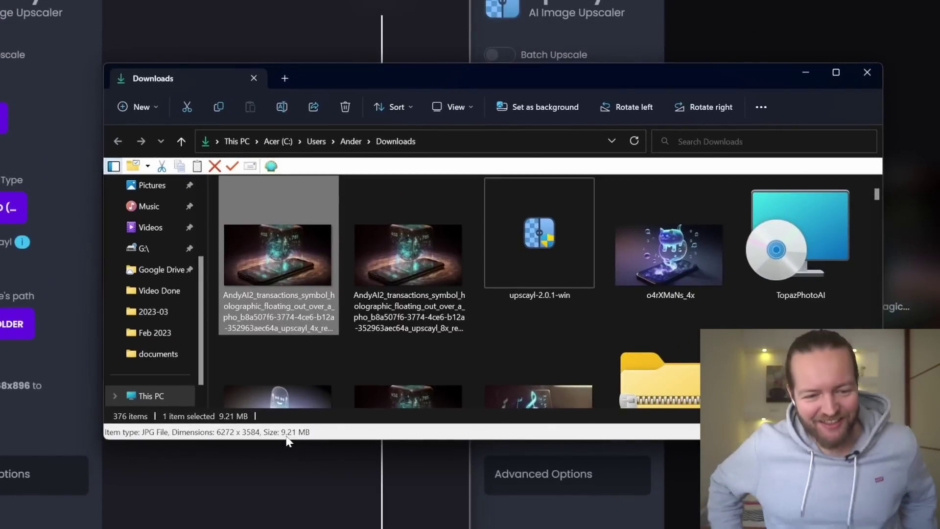
key(alt+Tab)
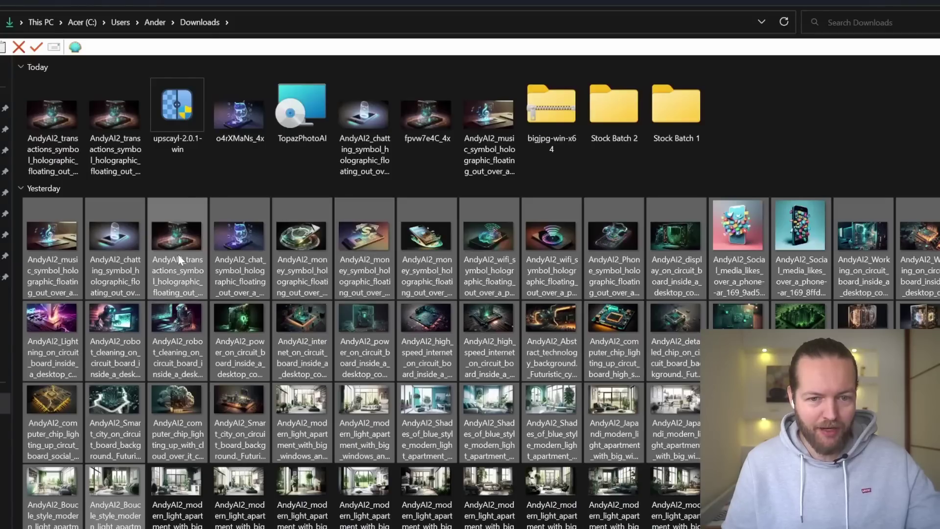
mouse_move(178, 254)
mouse_down()
mouse_move(577, 199)
mouse_move(678, 128)
mouse_up()
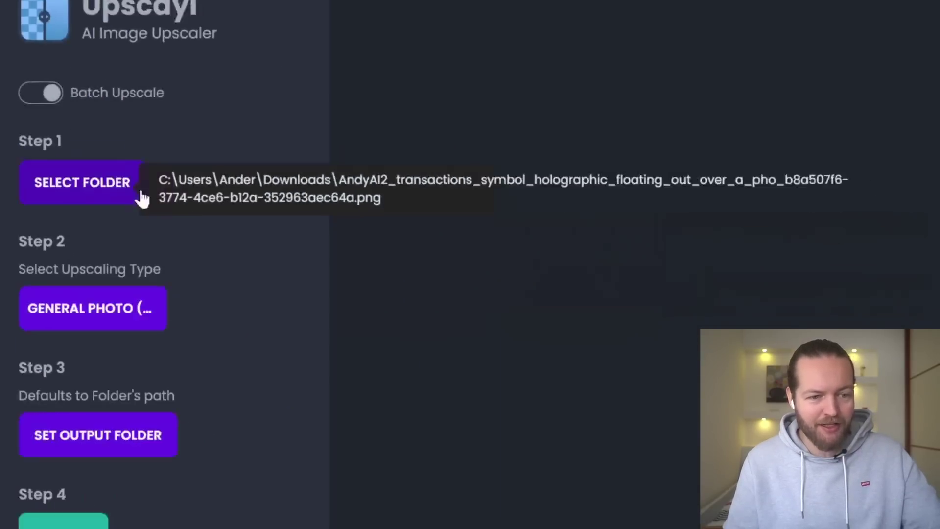
Step: Choose the Stock Batch 1 folder as Upscayl's batch source
click(192, 283)
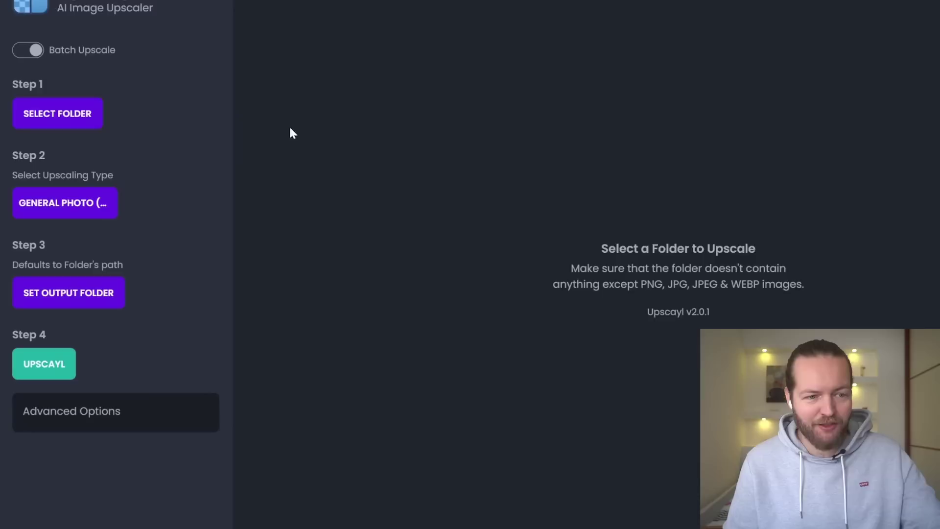
click(537, 214)
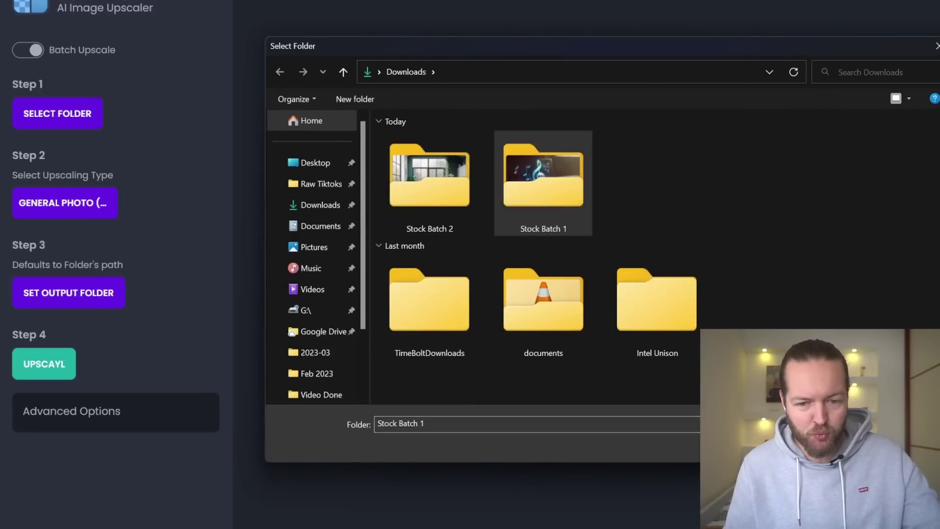
key(Return)
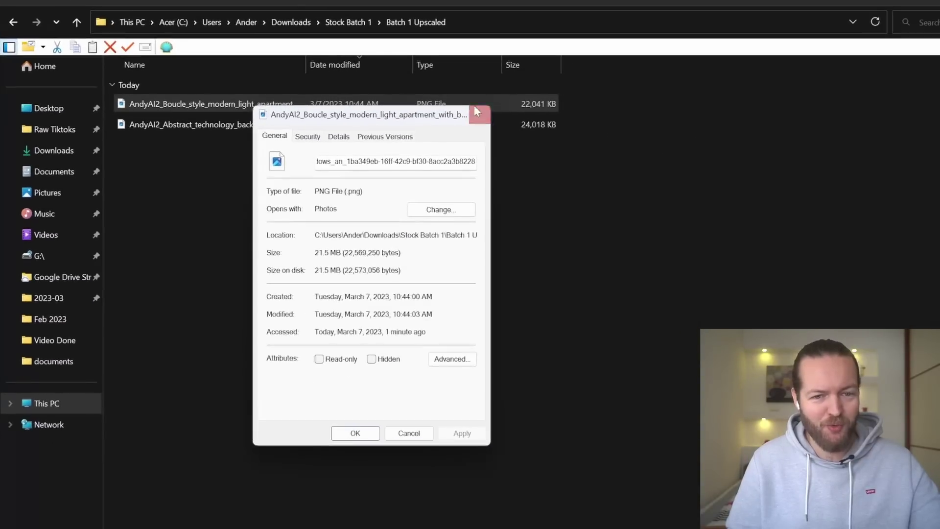
Step: Inspect the upscaled output files, including the abstract technology image, then close Explorer
click(480, 100)
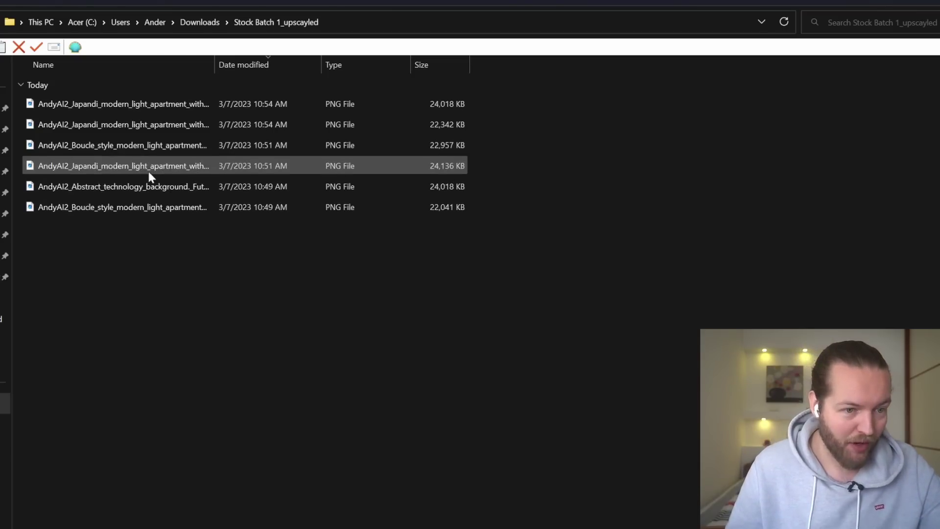
double_click(151, 186)
scroll(91, 315, up, 2)
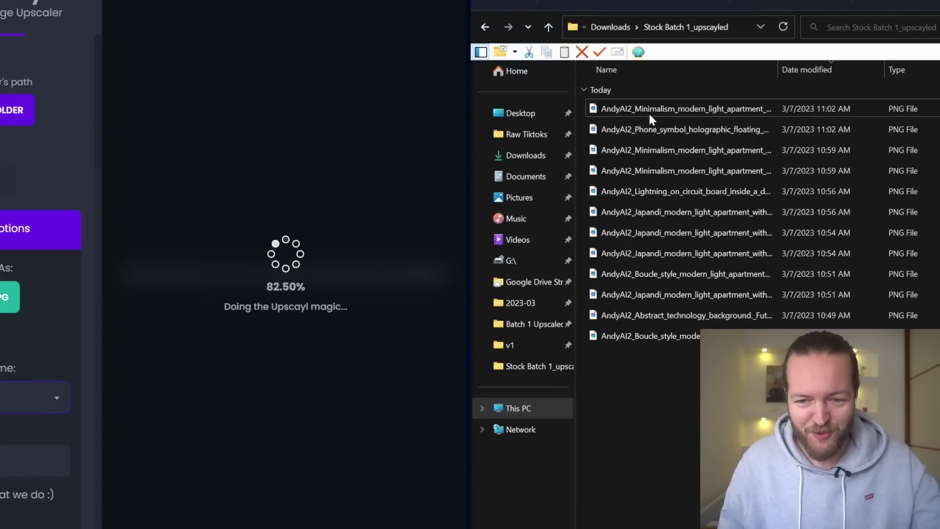
drag(649, 108, 748, 387)
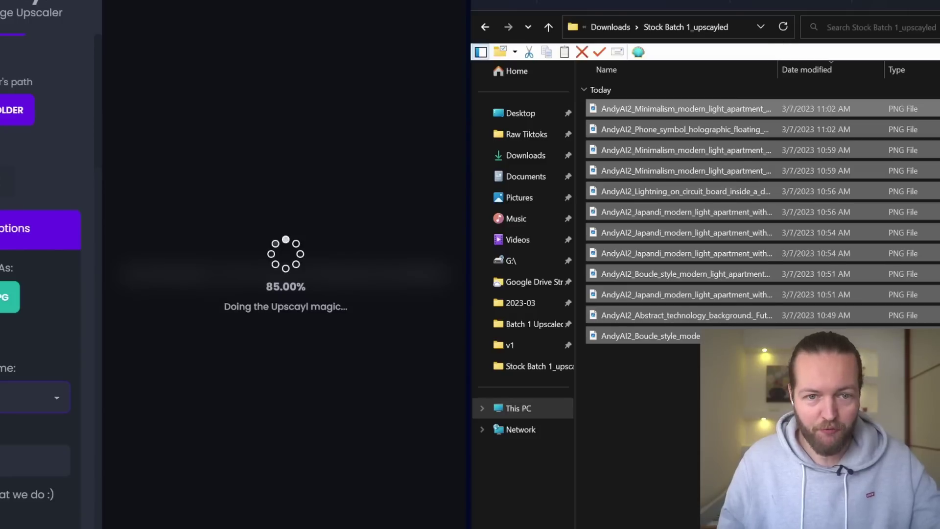
click(748, 387)
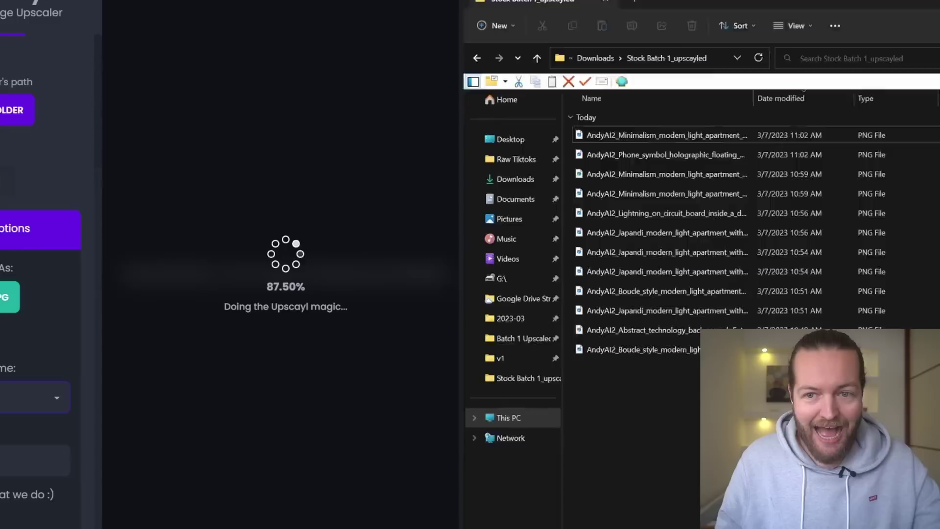
key(alt+F4)
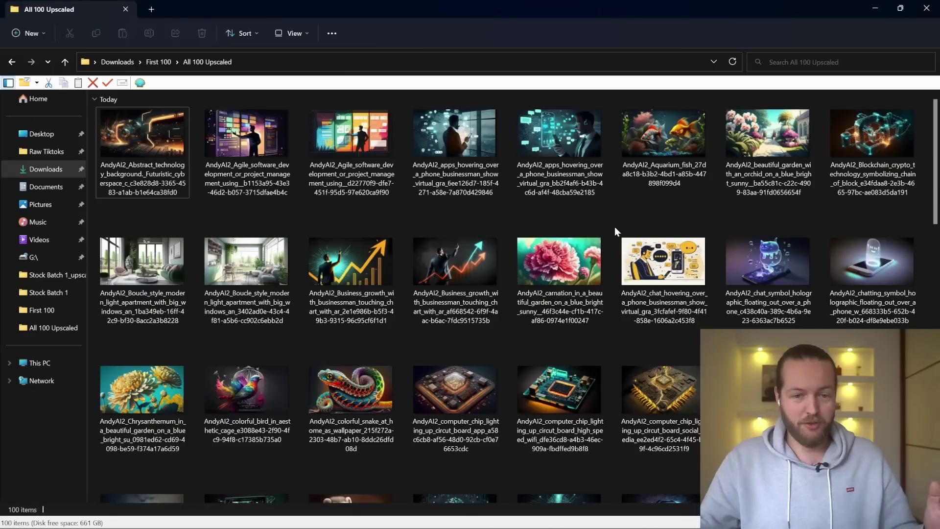
scroll(929, 302, up, 3)
scroll(929, 302, up, 3)
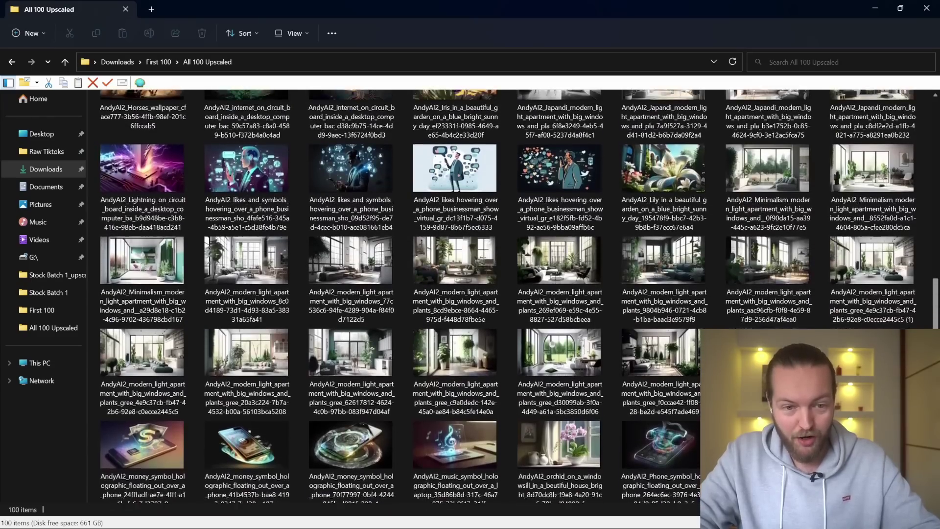
scroll(929, 302, up, 3)
scroll(930, 301, up, 3)
scroll(931, 279, up, 1)
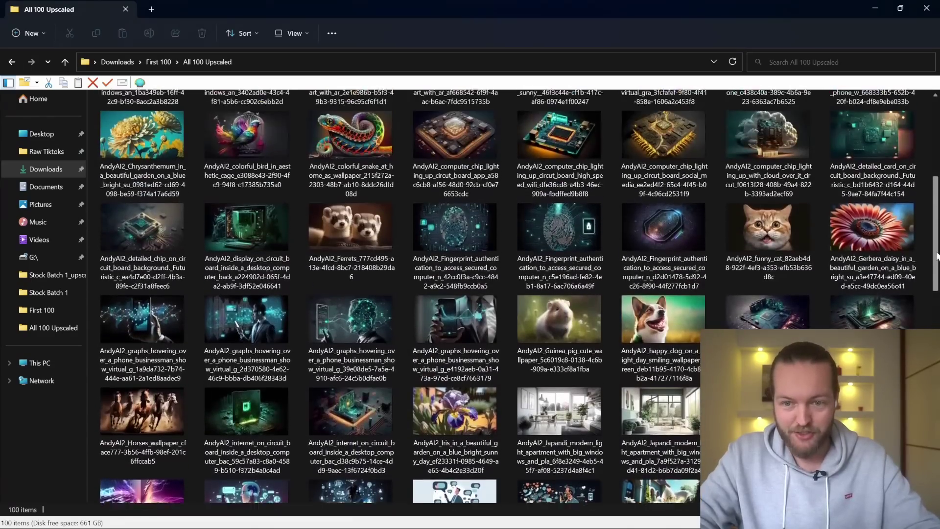
scroll(933, 257, up, 1)
scroll(937, 229, up, 1)
drag(937, 229, 938, 177)
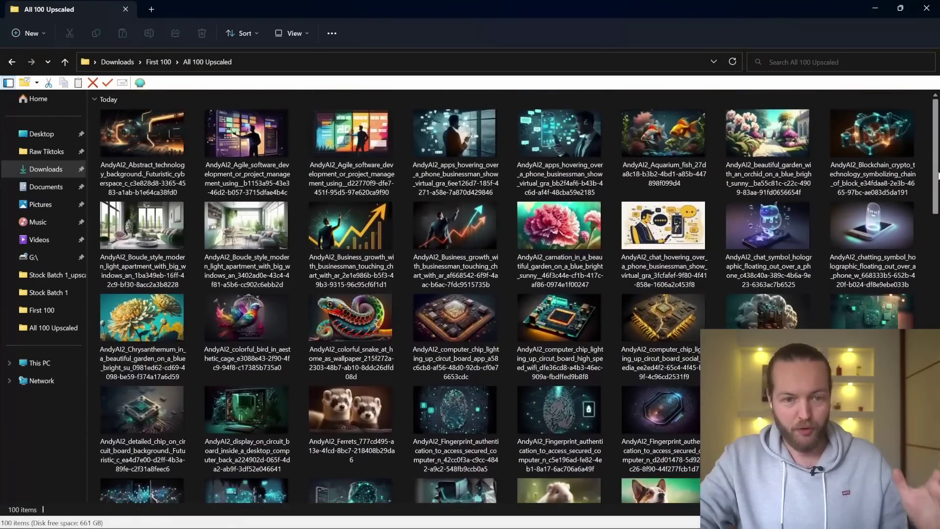
scroll(470, 293, down, 2)
scroll(470, 294, down, 2)
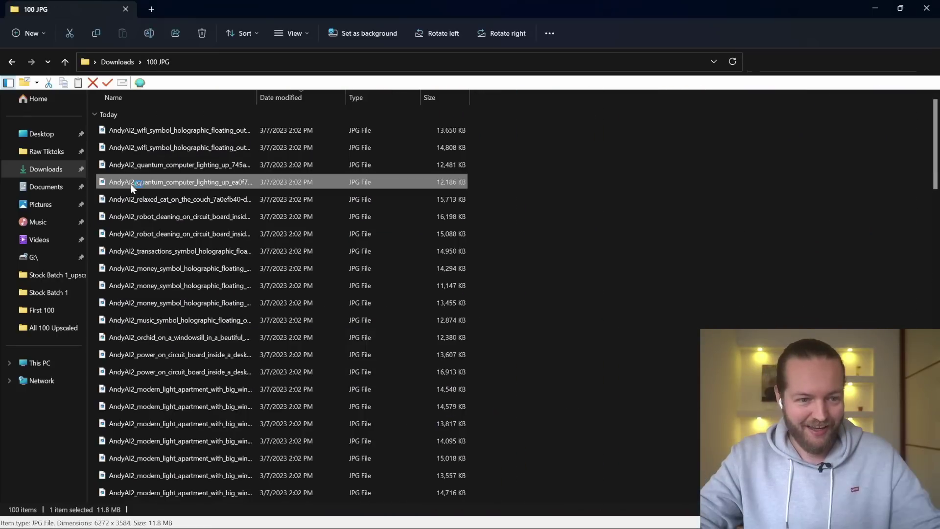
Step: Open the first JPG in Photos and browse the upscaled images, stepping back to the orchid
double_click(131, 184)
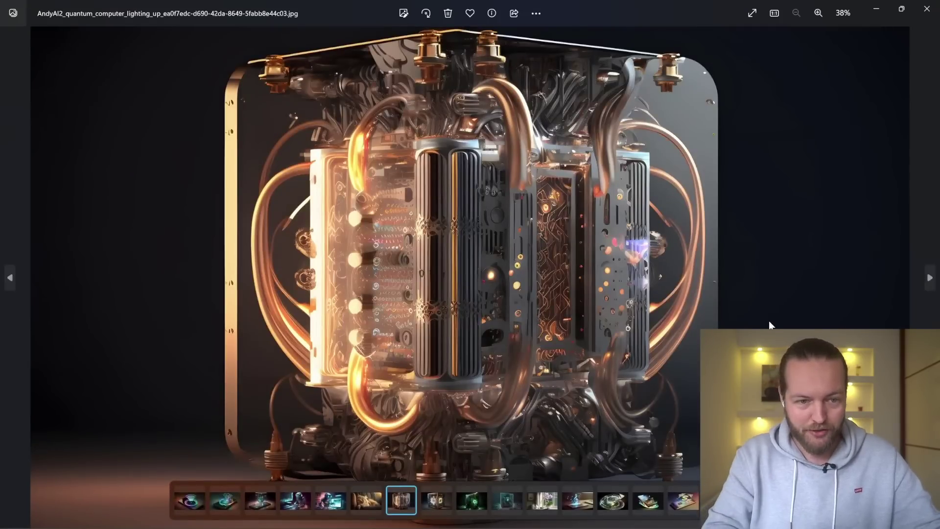
key(Right)
key(Right)
key(Right)
key(Right)
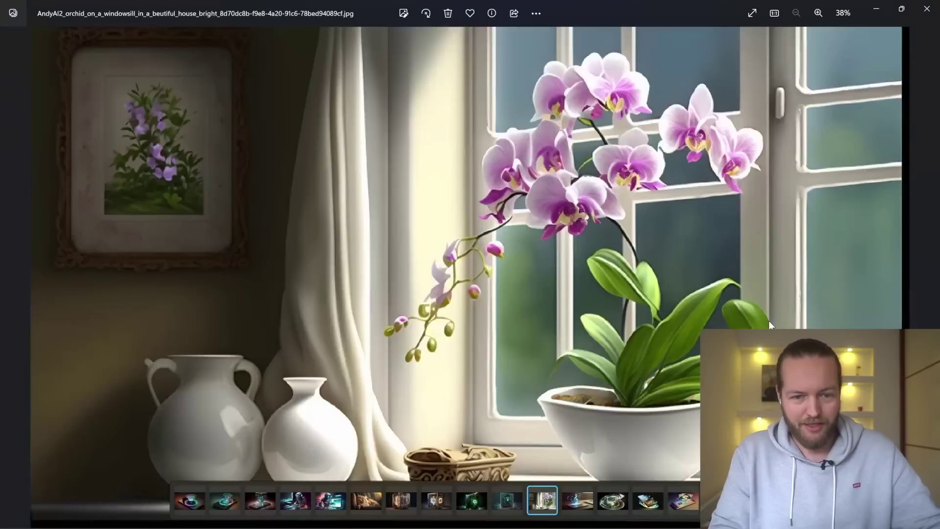
key(Right)
key(Left)
key(Right)
key(Right)
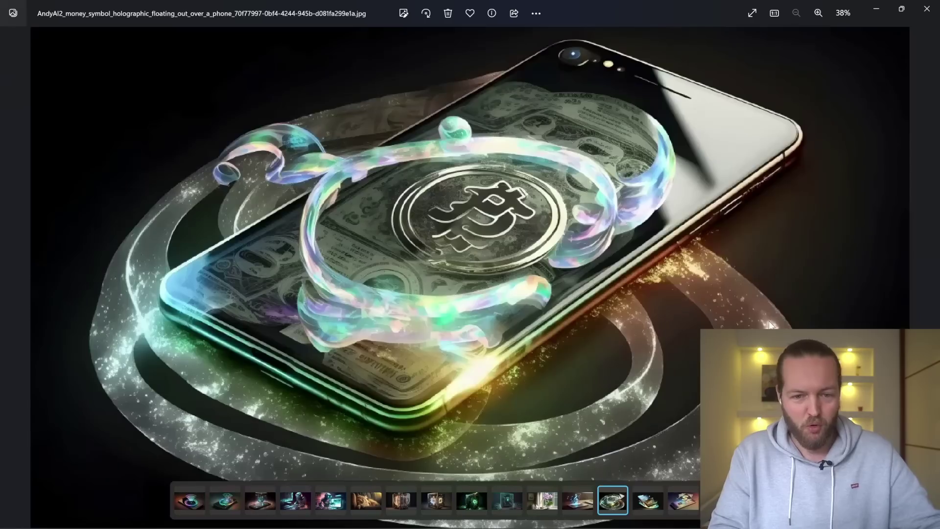
key(Right)
key(Right)
key(Right)
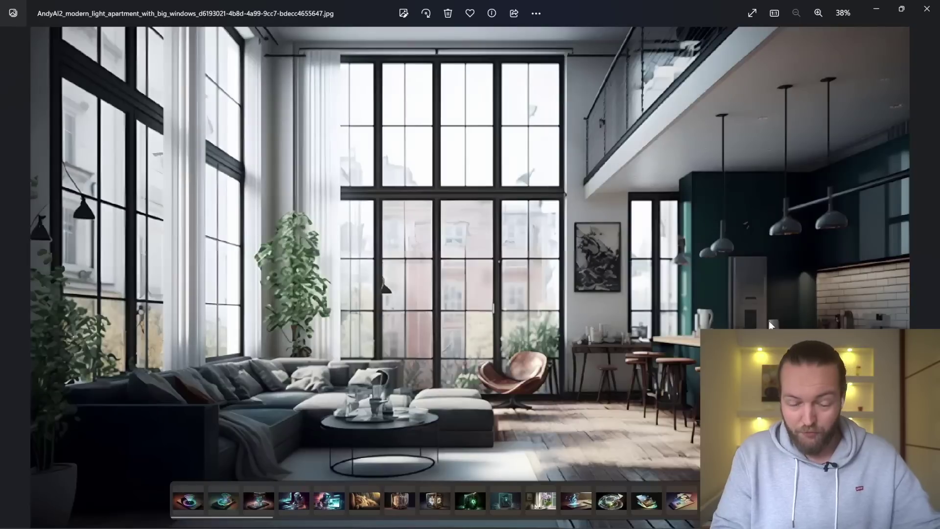
key(Right)
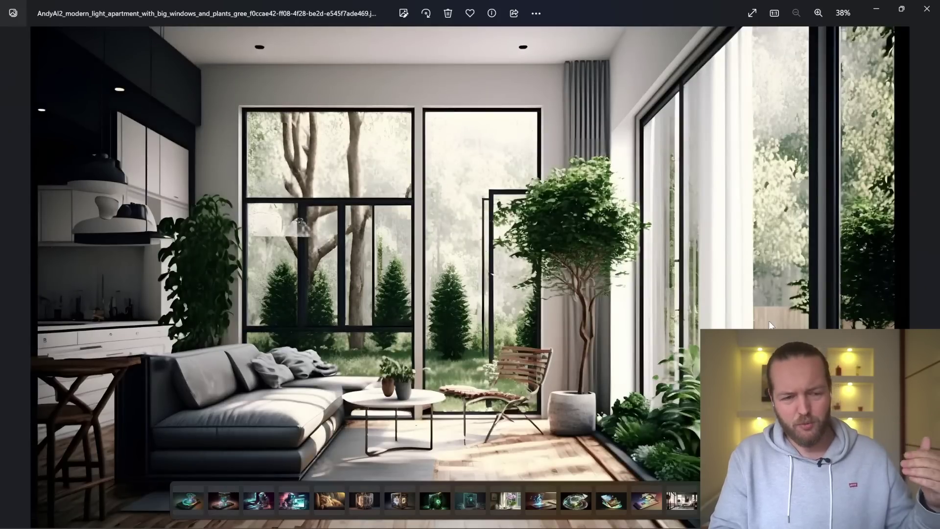
key(Right)
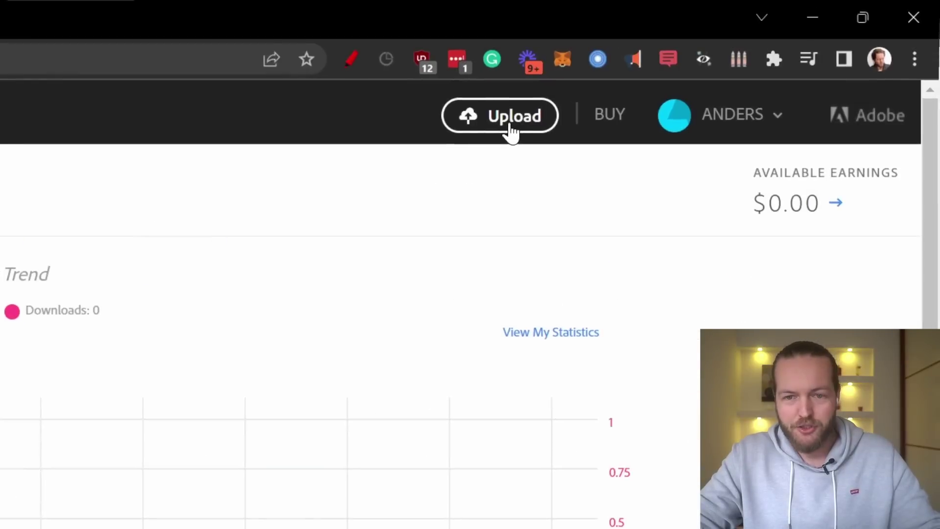
Step: Upload the first 20 JPGs to Adobe Stock and highlight the 'wifi phone' search terms
click(722, 59)
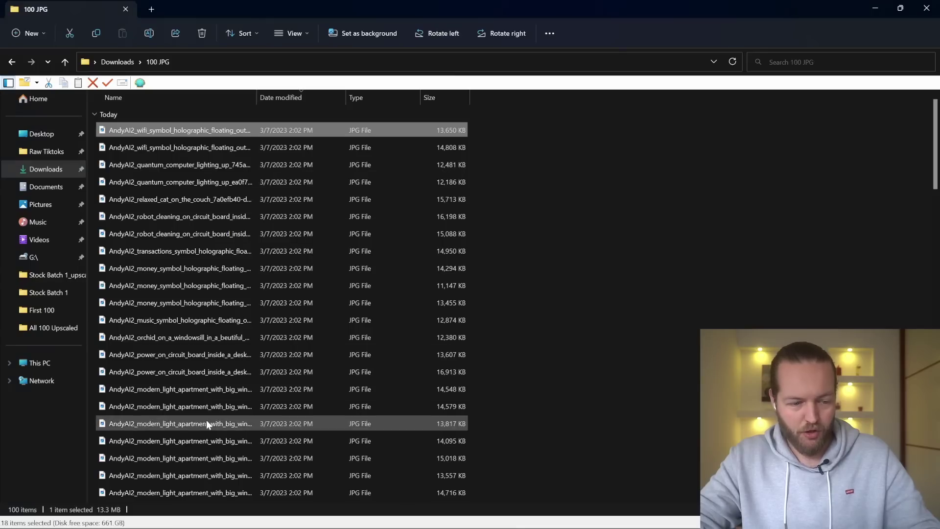
shift+click(207, 419)
shift+click(208, 437)
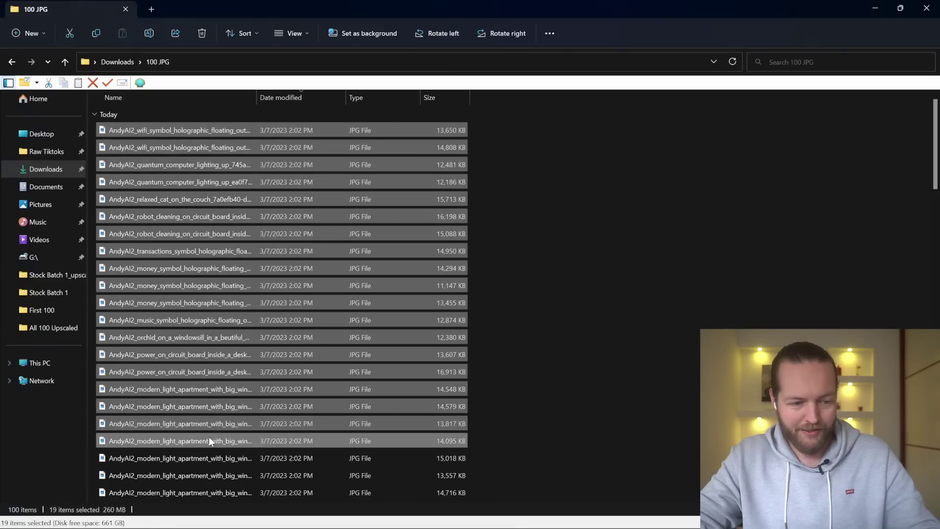
shift+click(213, 457)
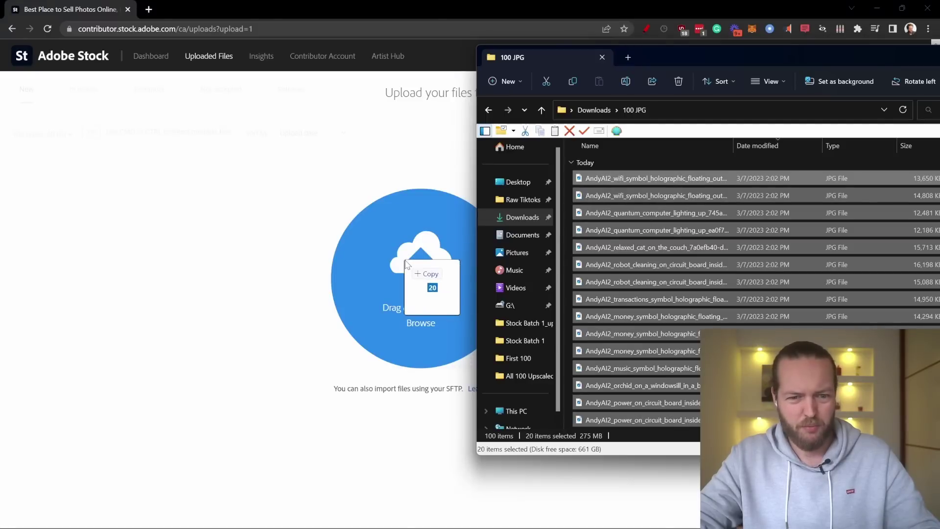
drag(406, 265, 406, 266)
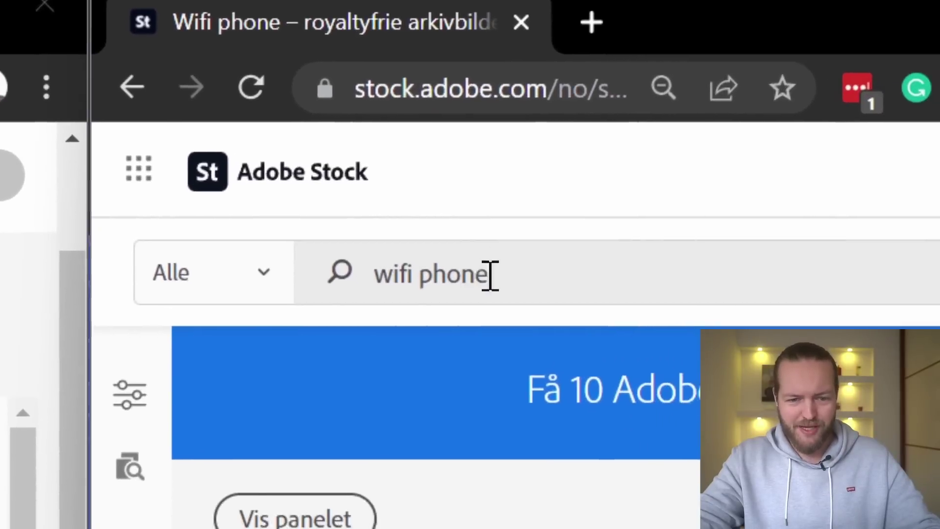
drag(523, 266, 406, 266)
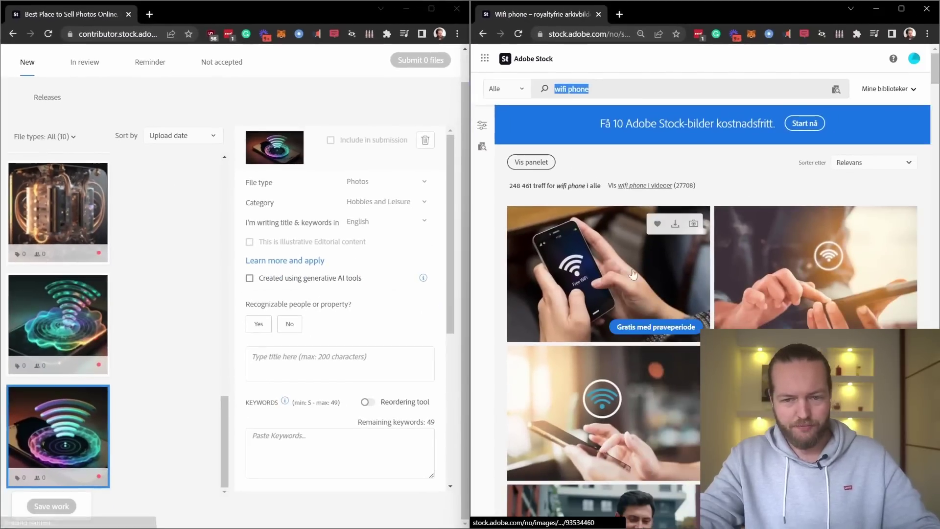
scroll(632, 243, down, 3)
scroll(641, 261, down, 2)
Step: Open a similar wifi phone photo and examine its title 'Young man with smartphone'
click(642, 261)
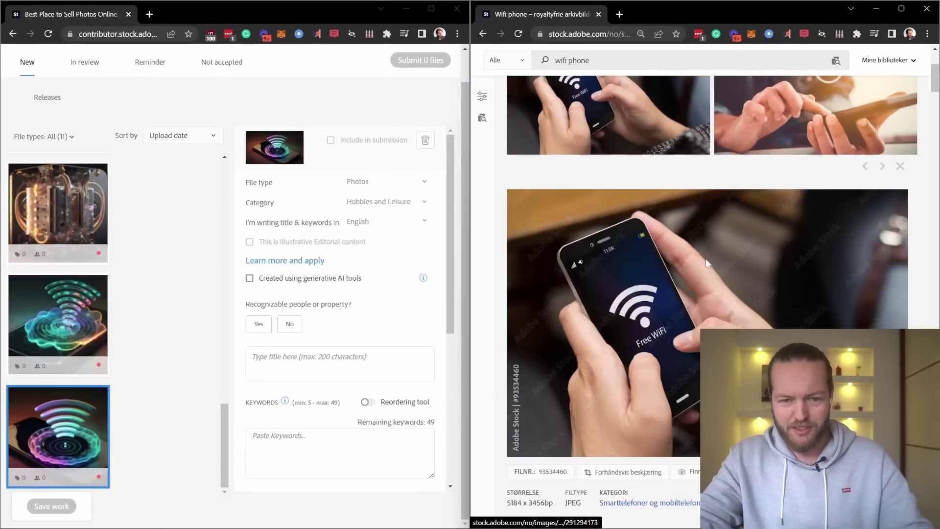
scroll(642, 261, down, 1)
scroll(641, 261, down, 3)
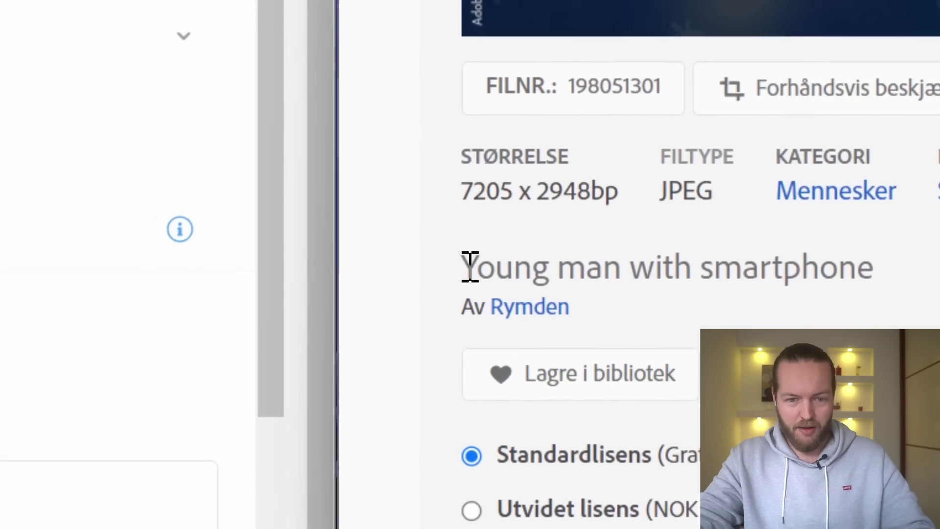
drag(397, 261, 519, 280)
click(520, 279)
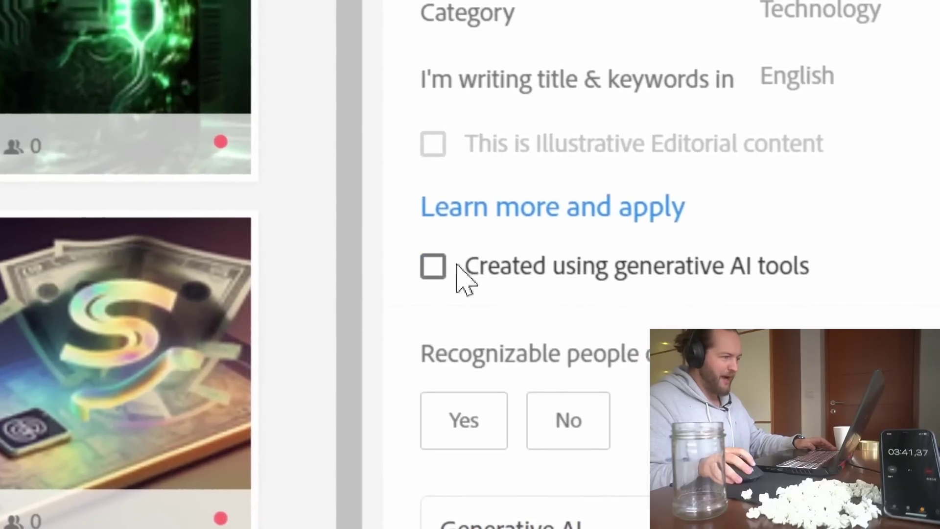
Step: Tick 'Created using generative AI tools' and check 'Generative AI' in the title and keywords
click(456, 266)
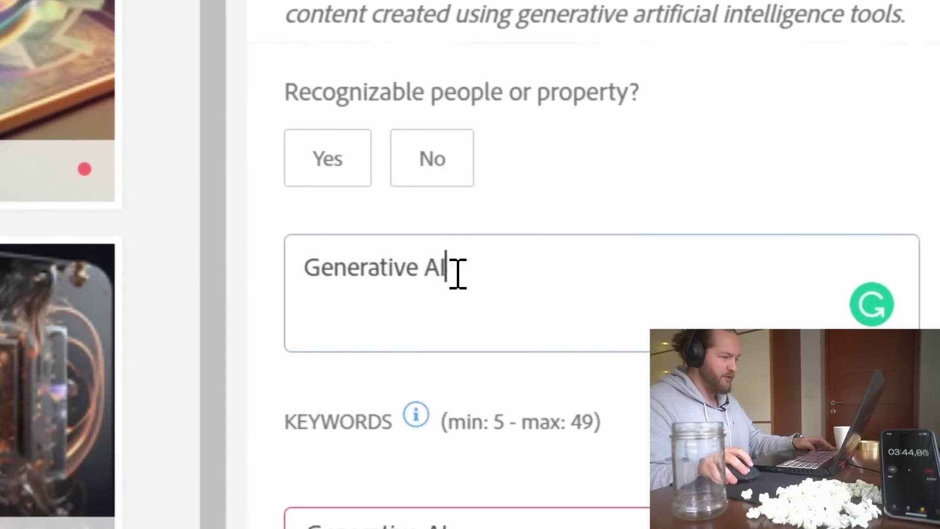
drag(568, 254, 428, 266)
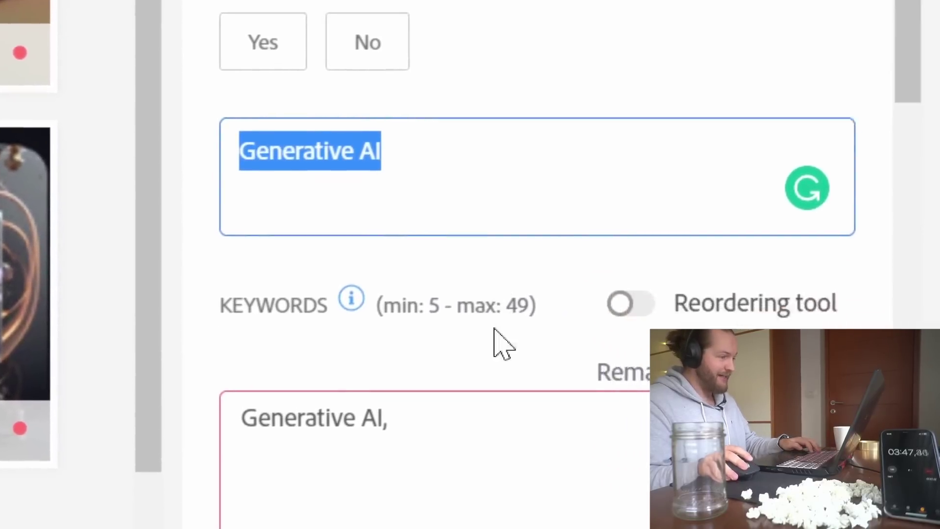
click(393, 417)
drag(393, 418, 241, 418)
click(418, 370)
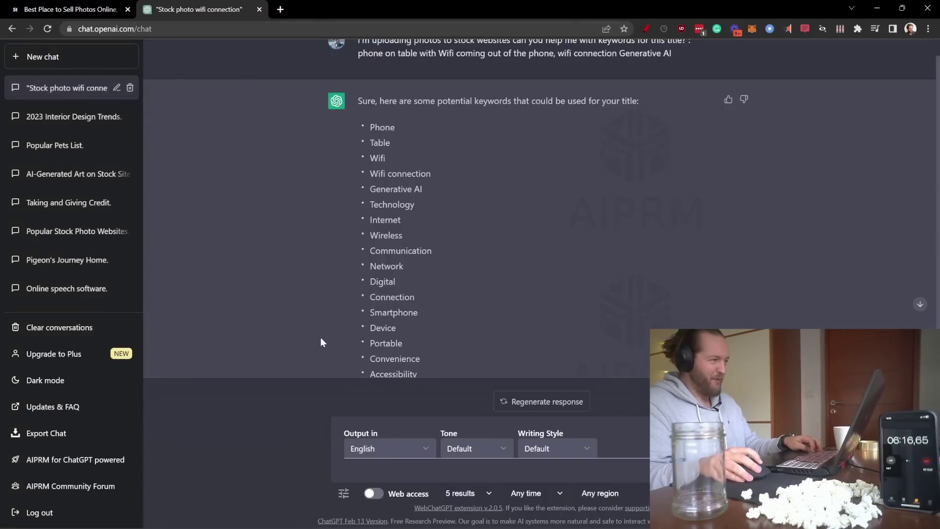
Step: Glance at the Adobe Stock upload tab, then return to the ChatGPT keyword conversation
click(107, 9)
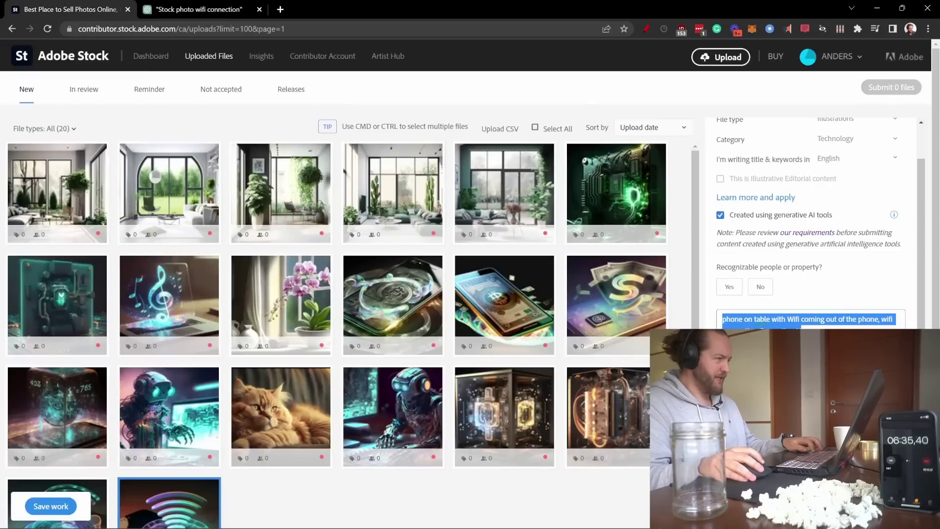
click(211, 9)
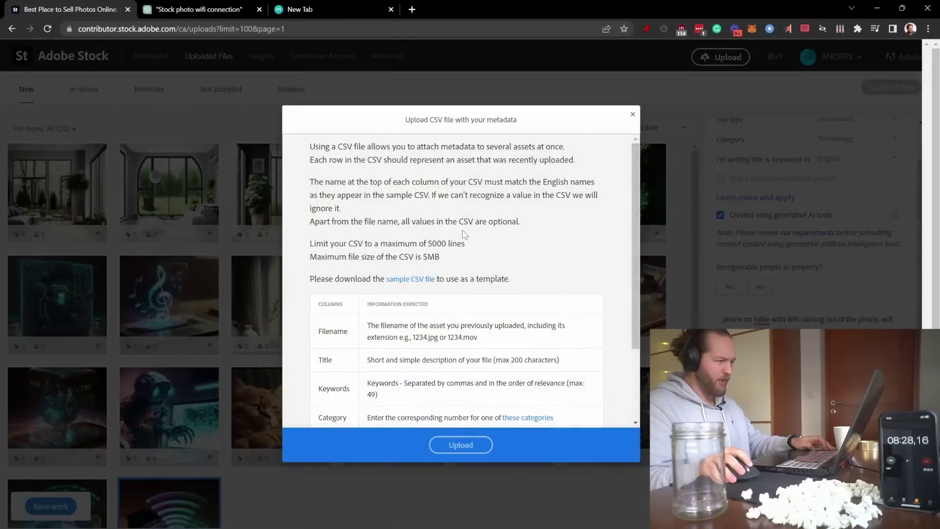
scroll(462, 234, down, 1)
scroll(428, 273, down, 1)
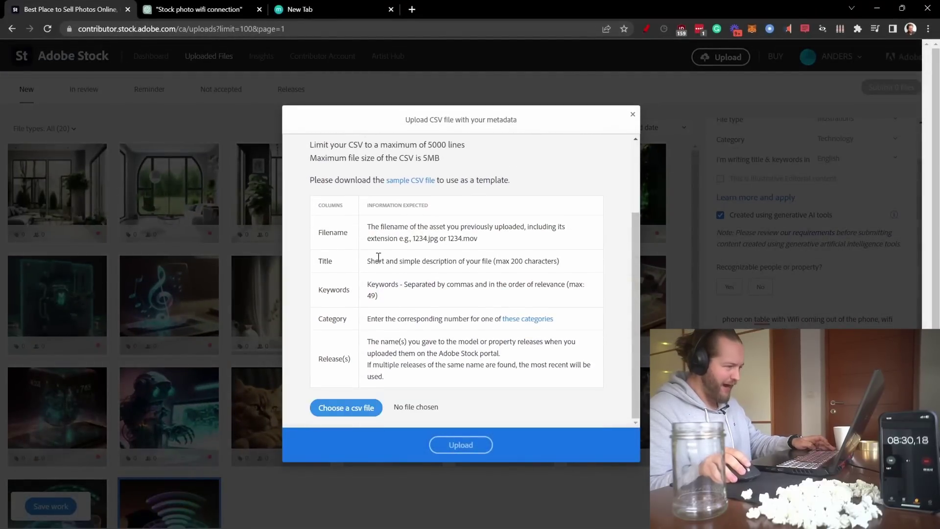
Step: Highlight the Title column guidance in the CSV instructions, then close the dialog
drag(367, 261, 482, 263)
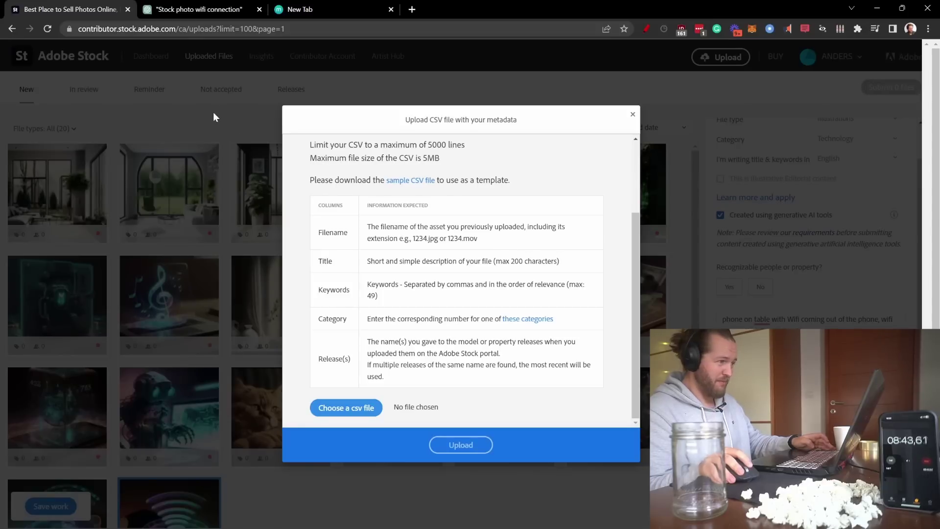
click(633, 114)
mouse_move(57, 184)
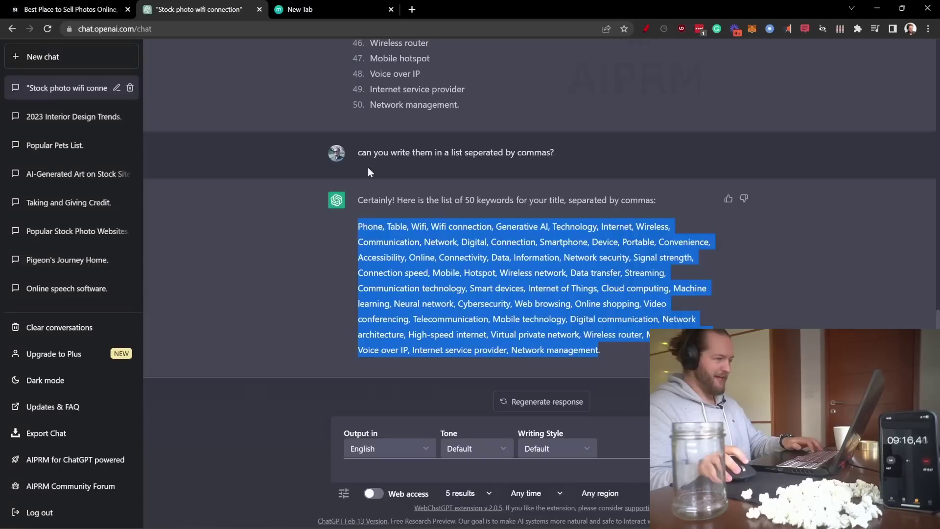
Step: Pick the next upload to tag in Adobe Stock and select the prompt written in ChatGPT
click(80, 9)
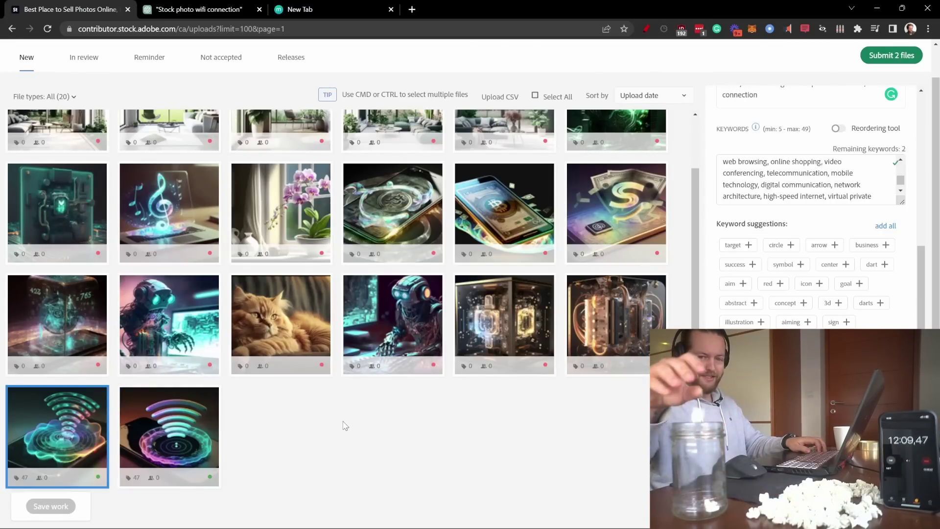
click(602, 337)
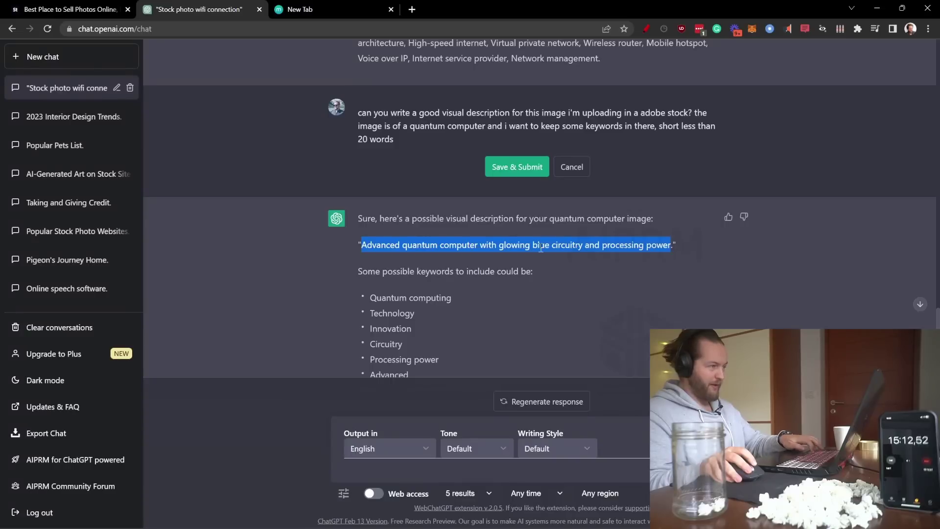
click(78, 6)
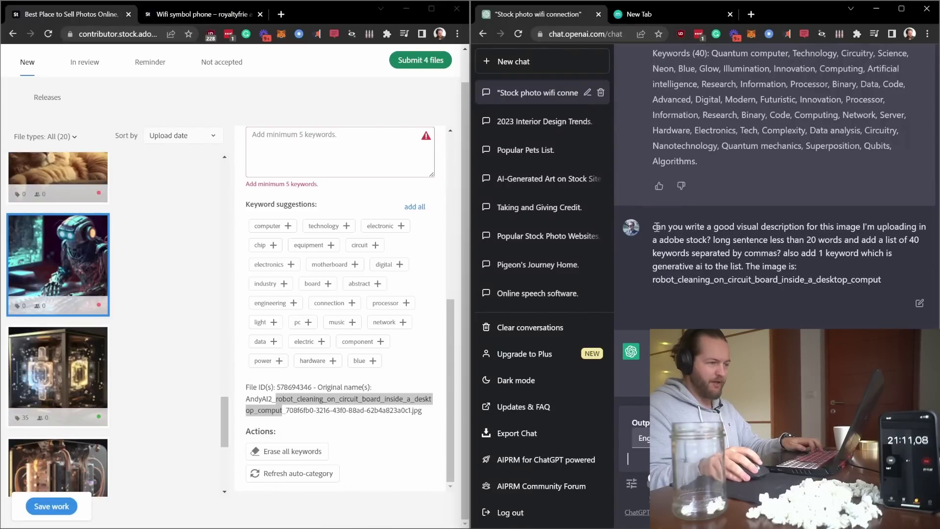
drag(655, 226, 893, 280)
click(899, 273)
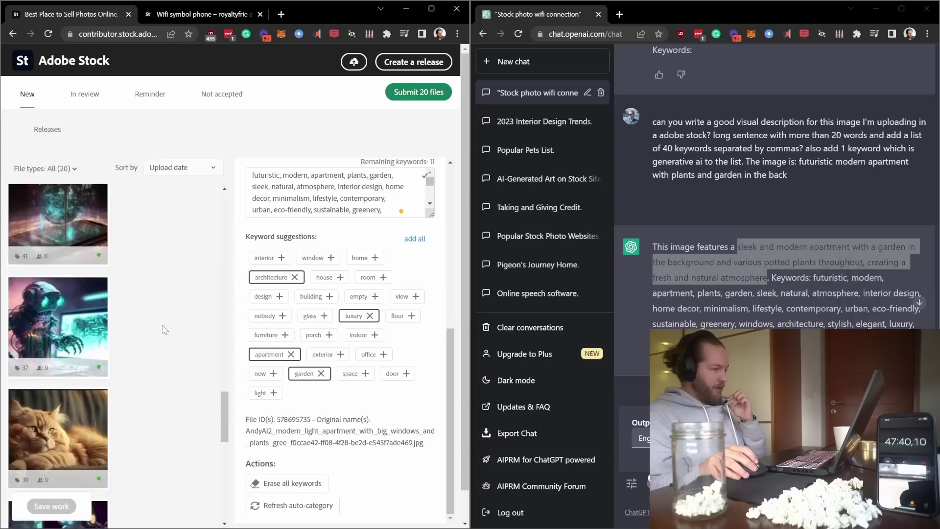
scroll(163, 330, down, 2)
scroll(158, 331, down, 2)
scroll(147, 332, down, 2)
scroll(135, 332, down, 2)
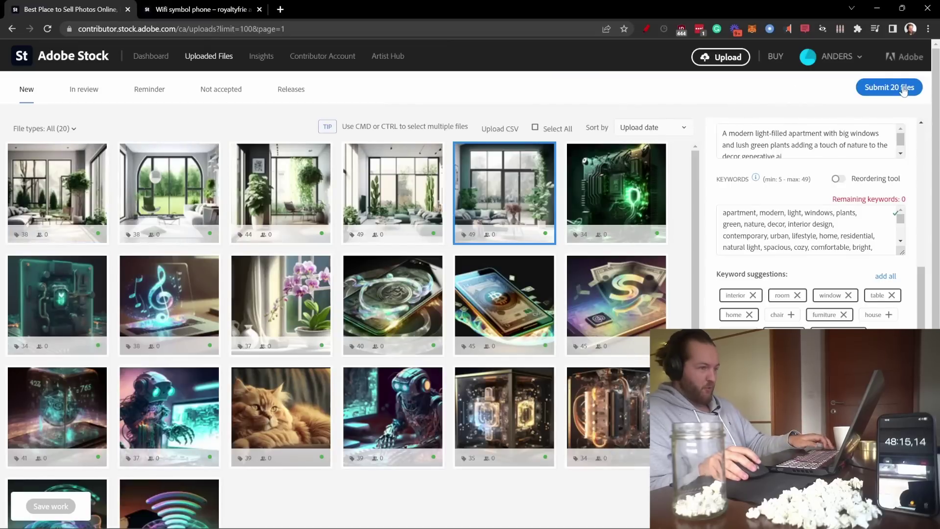
Step: Submit the 20 files for review and open several submitted images' details
click(903, 90)
scroll(532, 326, down, 3)
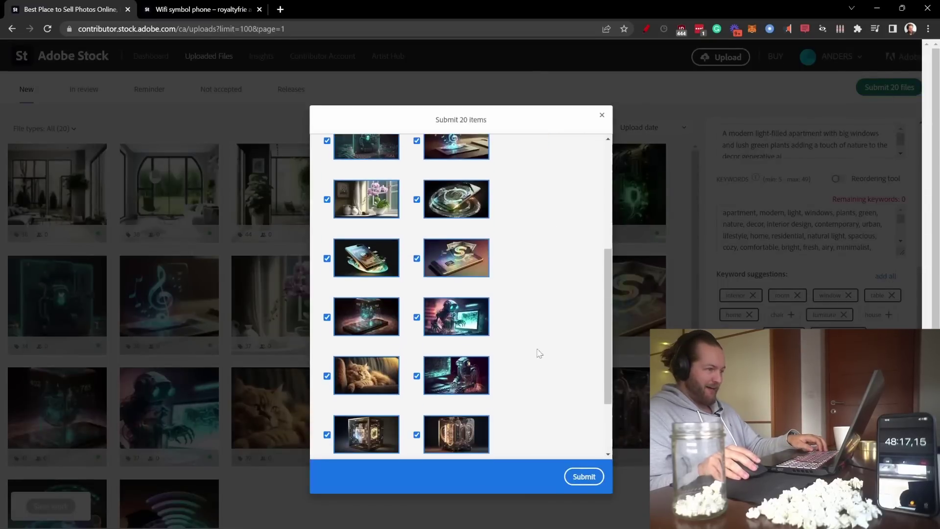
scroll(536, 353, down, 3)
click(583, 478)
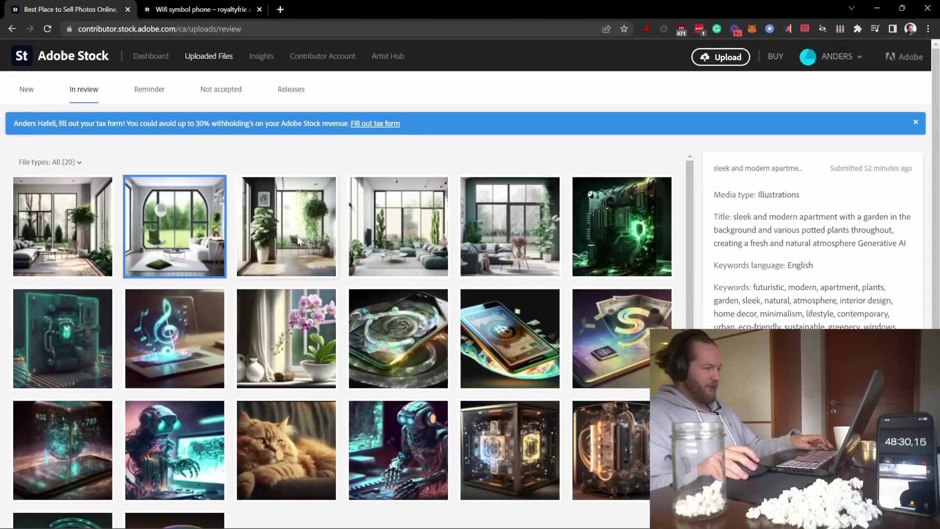
click(298, 236)
click(397, 232)
click(479, 225)
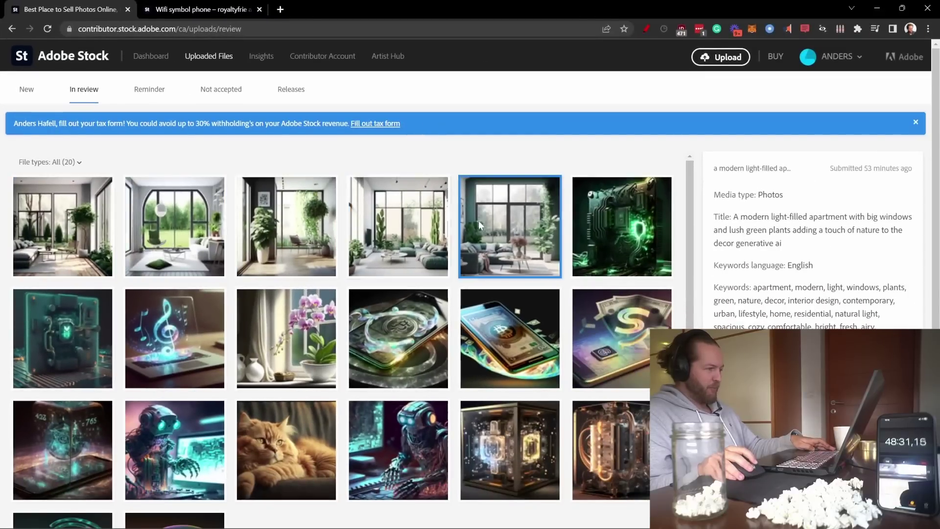
click(411, 220)
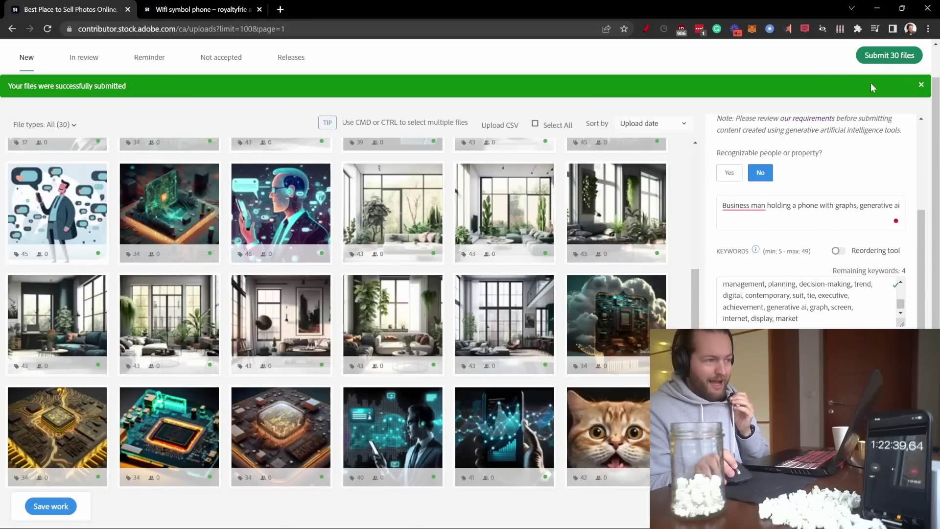
scroll(872, 88, up, 1)
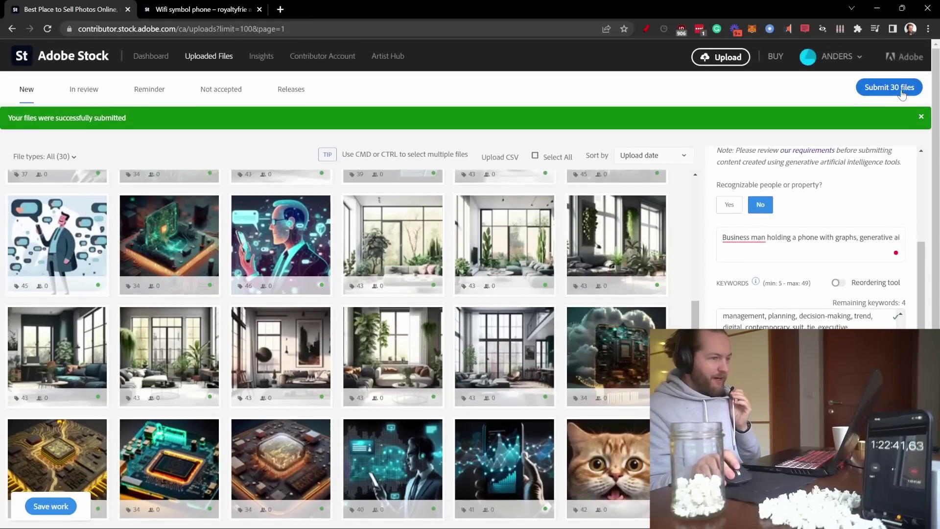
Step: Submit the 30 tagged files, then select all 100 JPG folder images and ChatGPT's keyword list
click(902, 91)
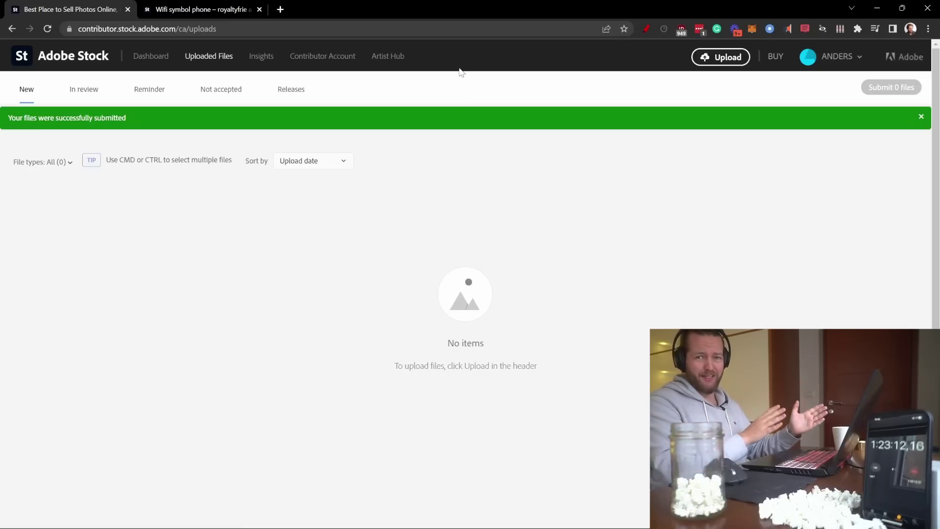
key(alt+Tab)
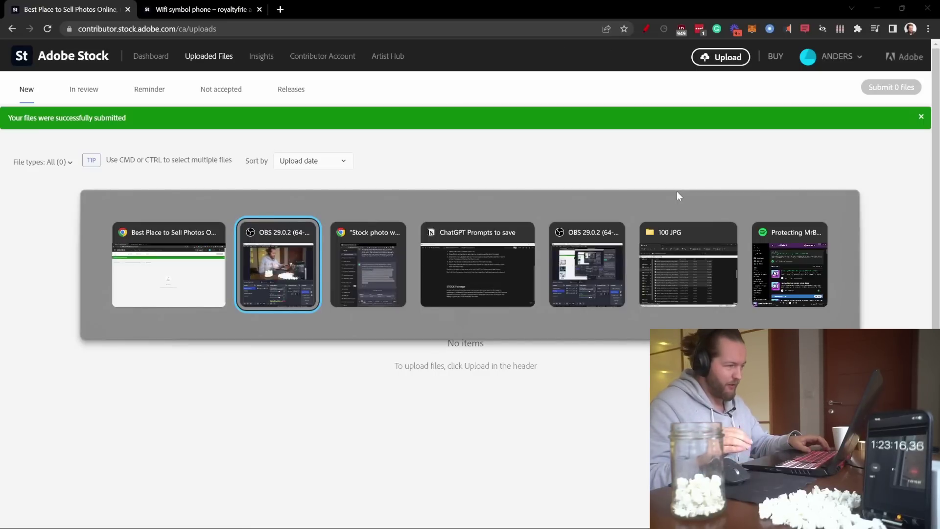
click(669, 265)
key(ctrl+a)
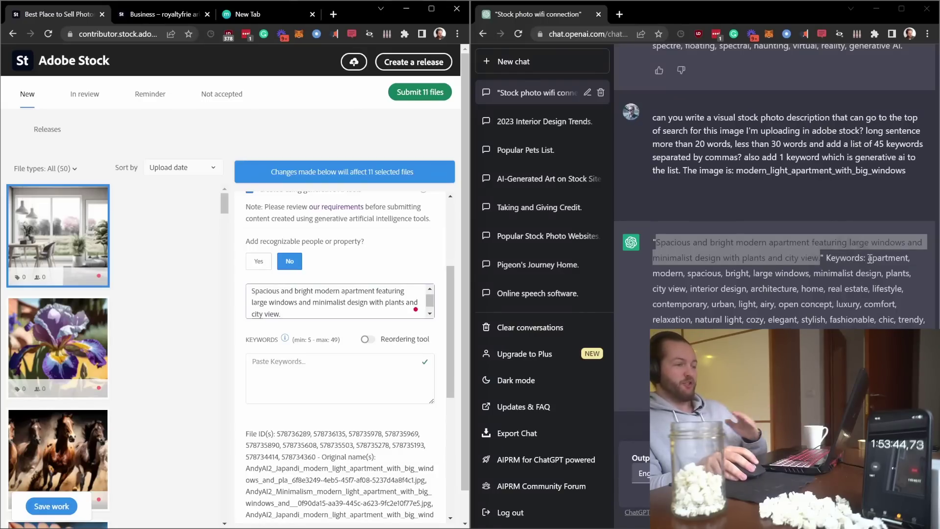
drag(870, 258, 911, 323)
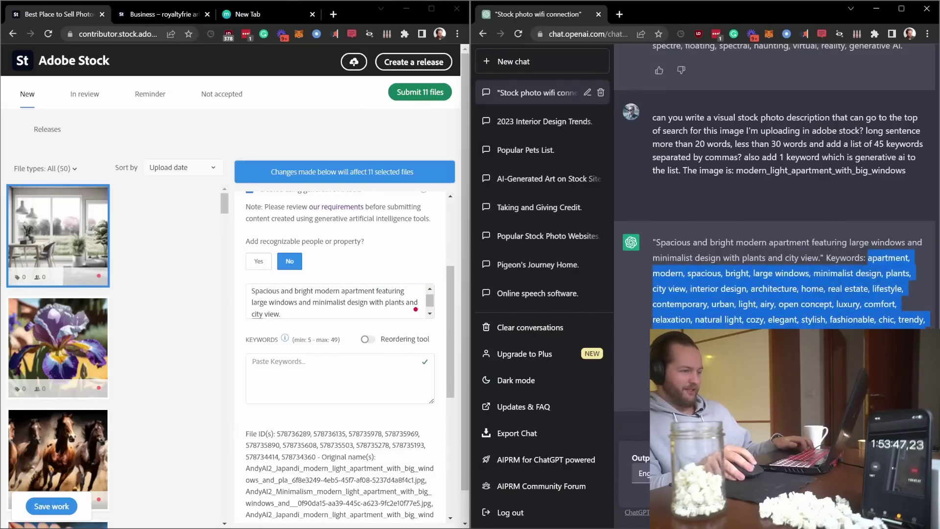
Step: Paste ChatGPT's keyword list onto the selected apartment images and open one image's details
click(383, 366)
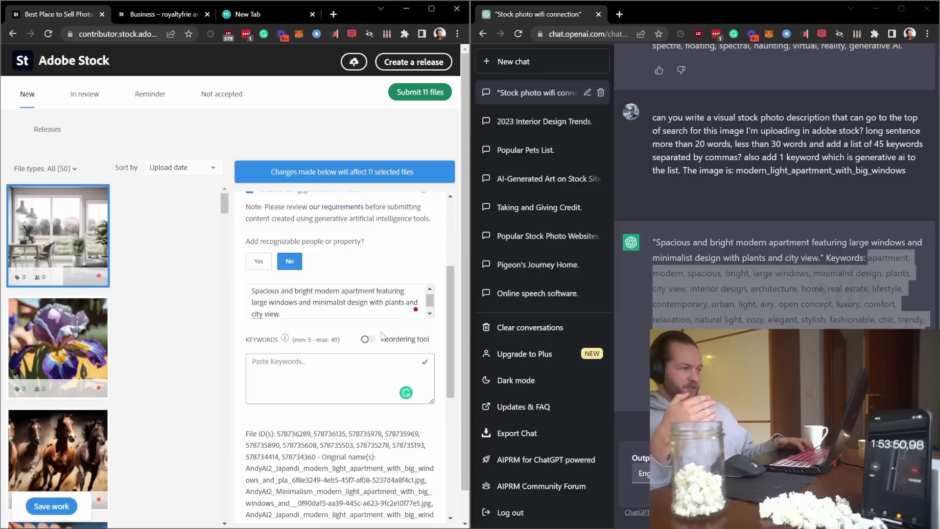
text(apartment, modern, spacious, bright, large windows, minimalist design, plants, city view, interior design, architecture, home, real estate, lifestyle, contemporary, urban, light, airy, open concept, luxury, comfort, relaxation, natural light, cozy, elegant, stylish, fashionable, chic, trendy, urban living, home decor, furnishings, high-rise, cityscape, panoramic view, sunlight, bright interior, white walls, neutral colors, simple, uncluttered, serene, peaceful, generative AI)
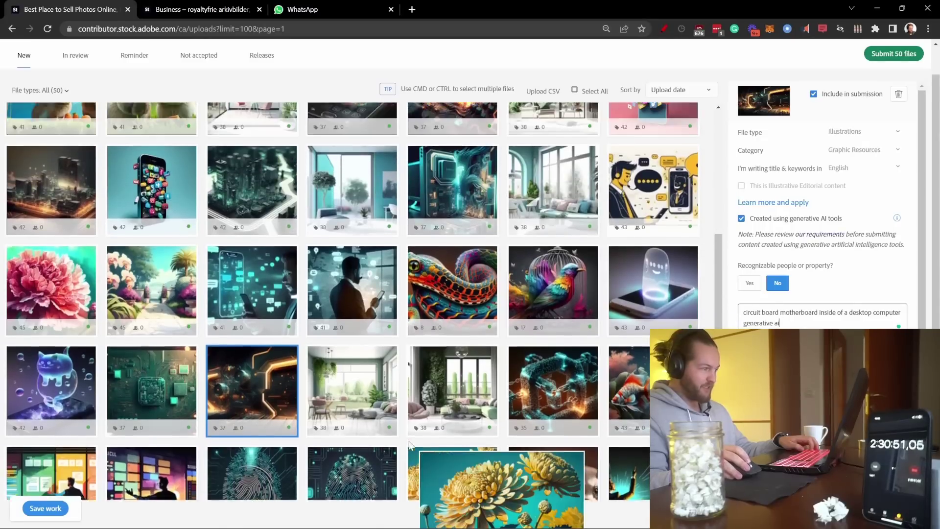
scroll(410, 443, up, 5)
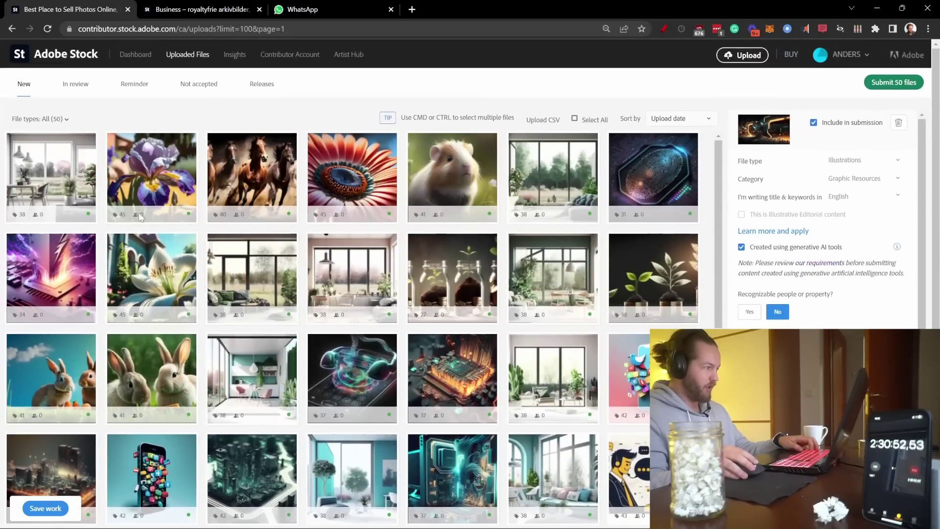
click(44, 174)
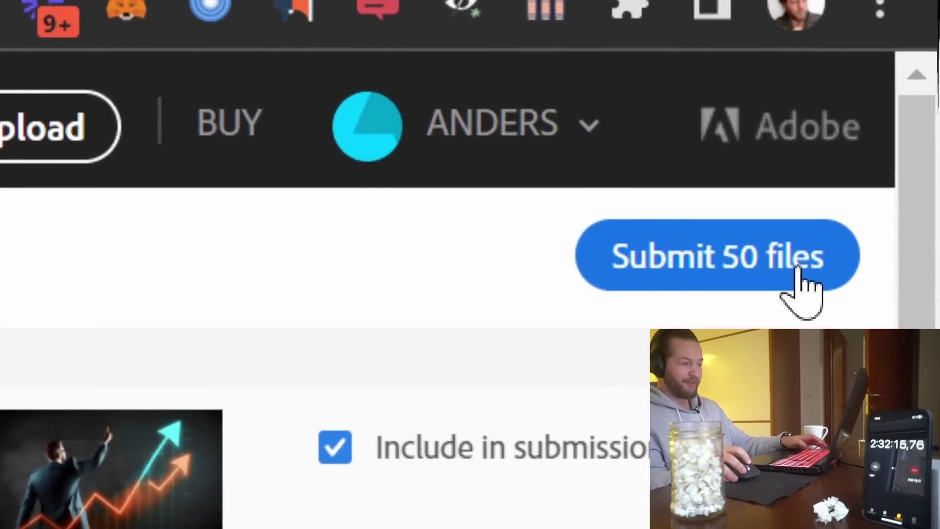
Step: Start the 'Submit 50 files' submission for the tagged batch
click(801, 272)
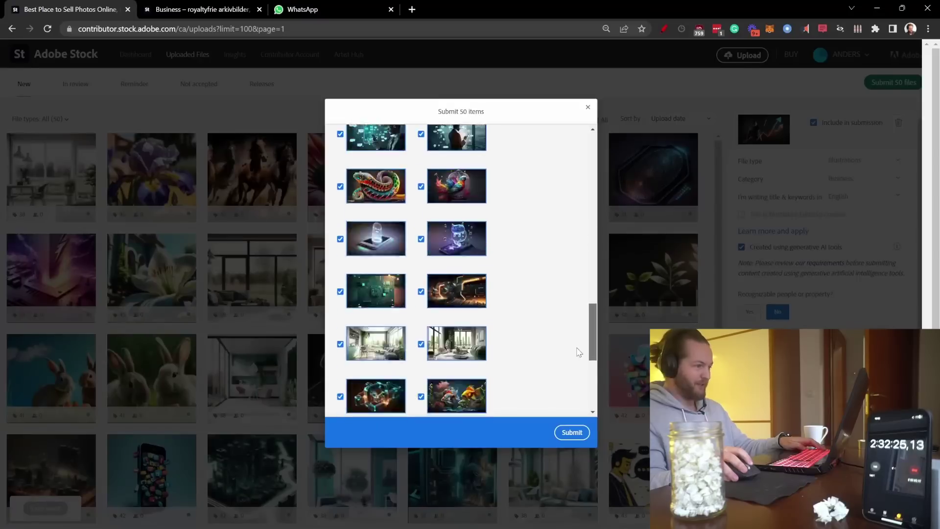
scroll(577, 351, down, 5)
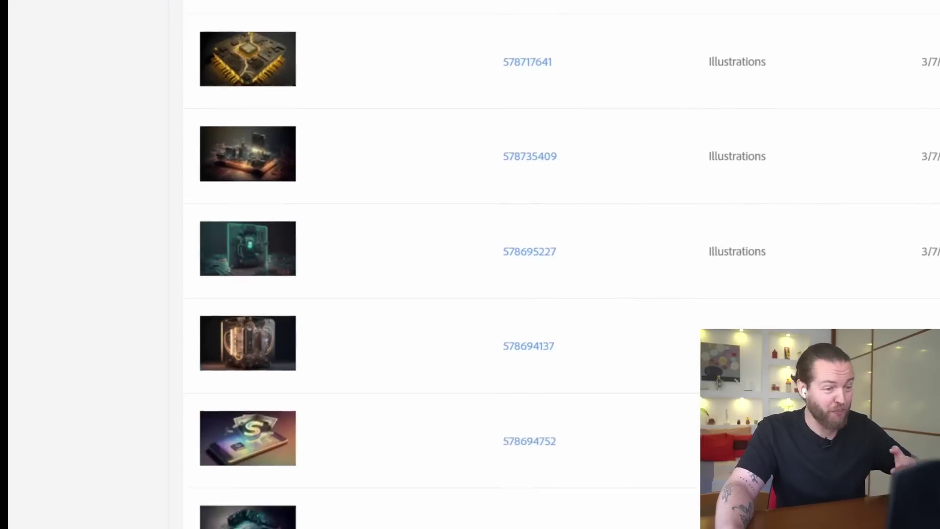
scroll(374, 449, down, 2)
scroll(316, 445, down, 2)
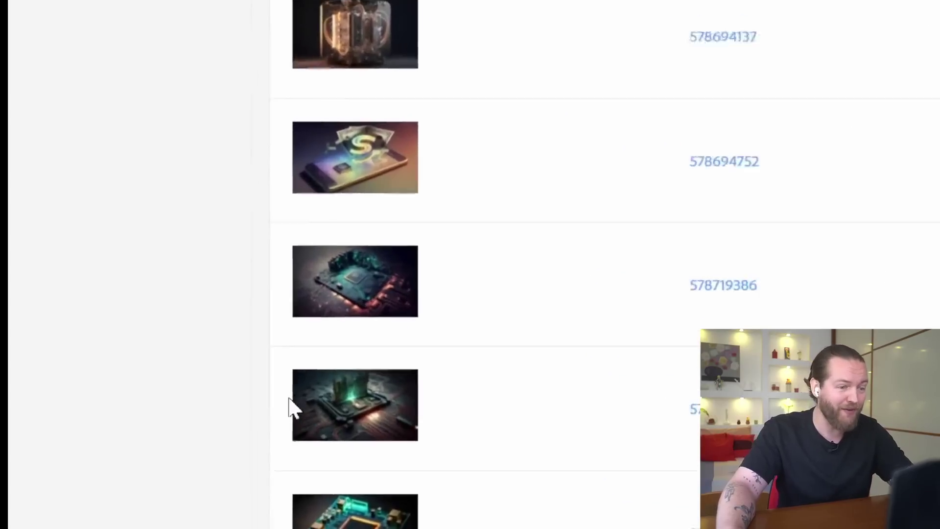
scroll(399, 368, down, 3)
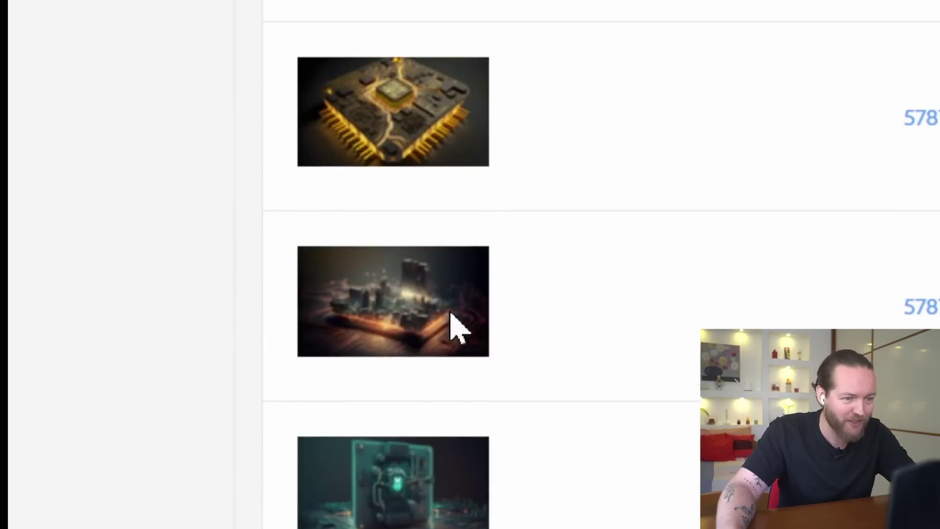
scroll(338, 514, down, 3)
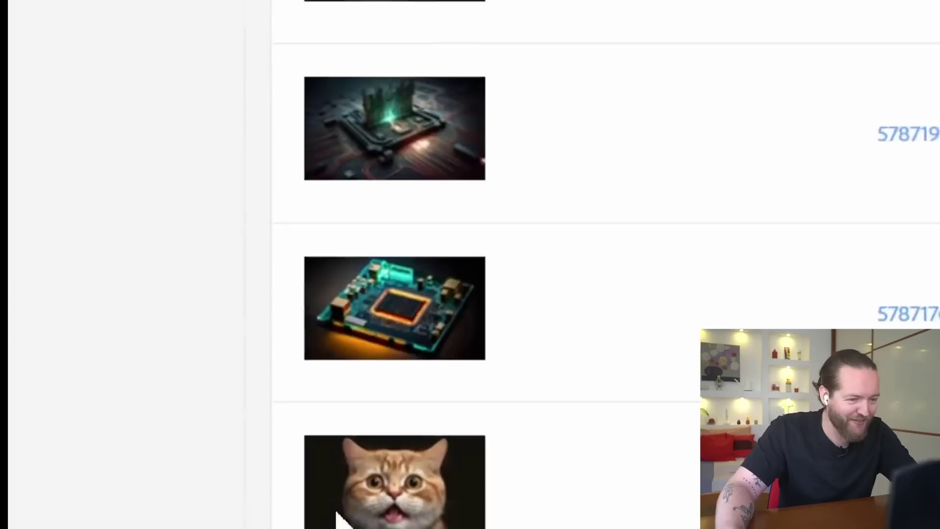
scroll(338, 518, down, 2)
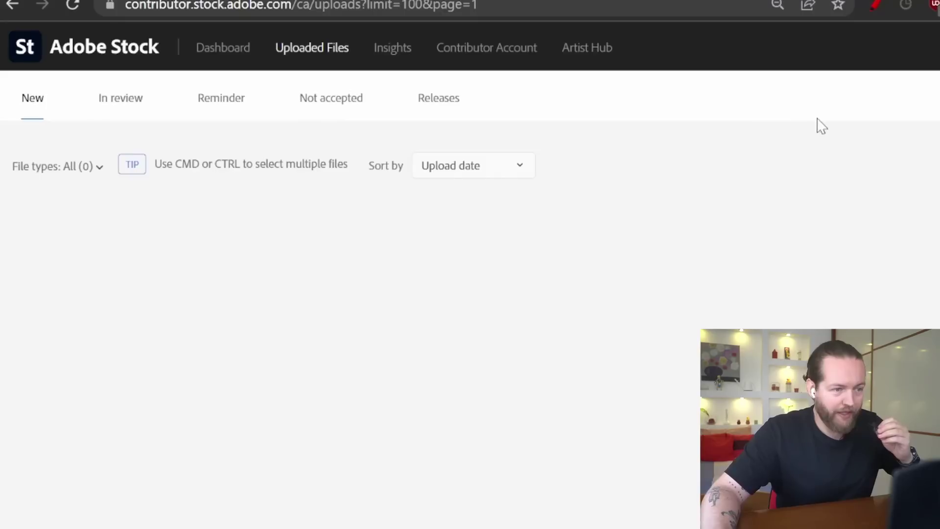
Step: Open the Dashboard showing 21 downloads, $12.61 earned this year and the 12-week trend
click(236, 59)
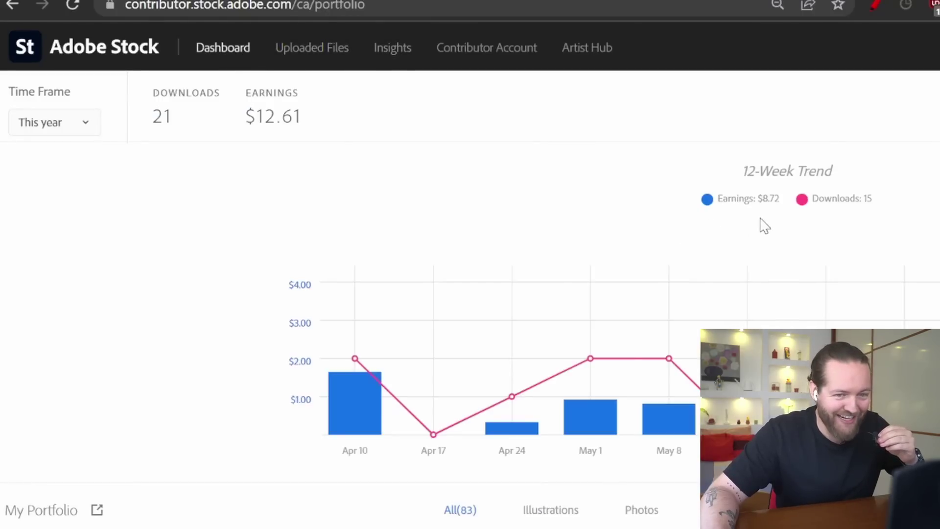